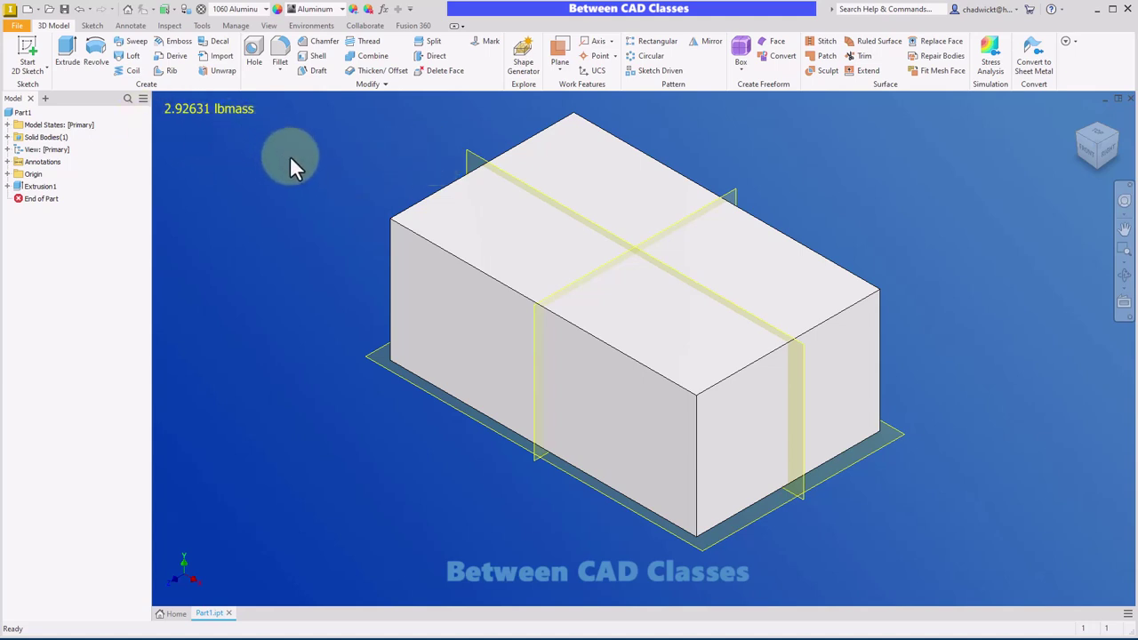
# Step: Sketch a centre-point rectangle at the origin on the block's top face
pyautogui.click(68, 50)
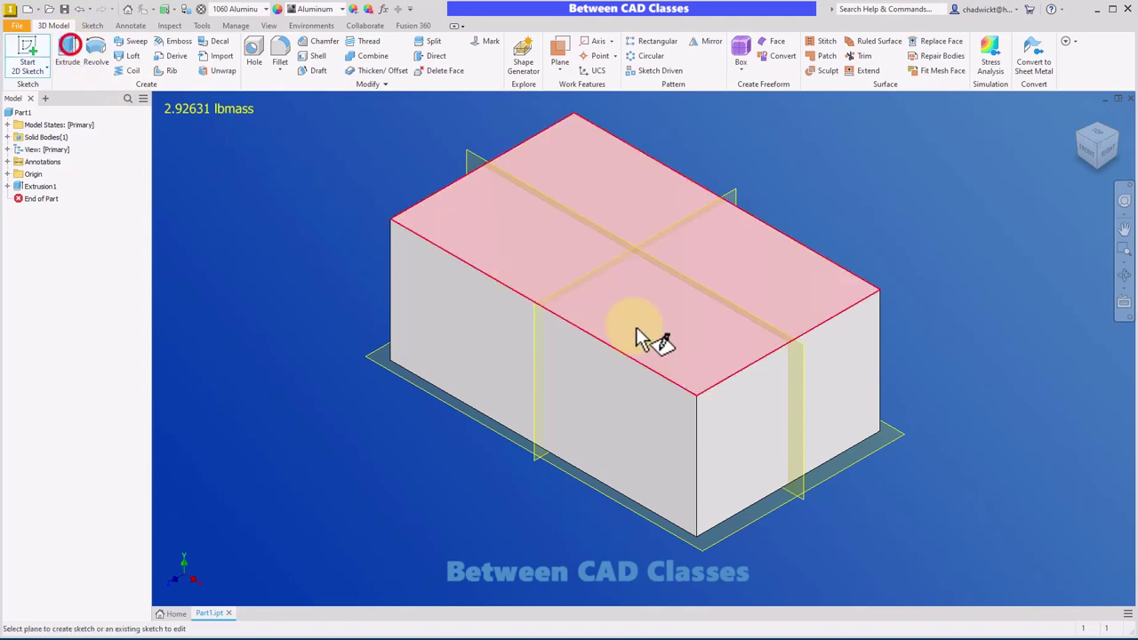
pyautogui.click(550, 251)
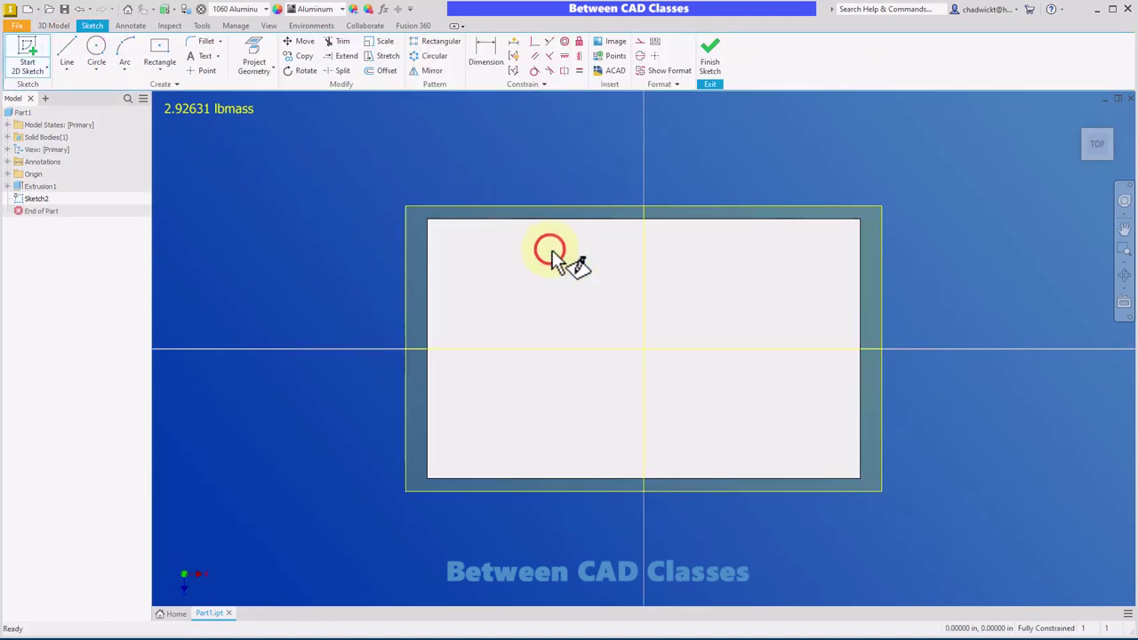
pyautogui.click(164, 46)
pyautogui.click(643, 349)
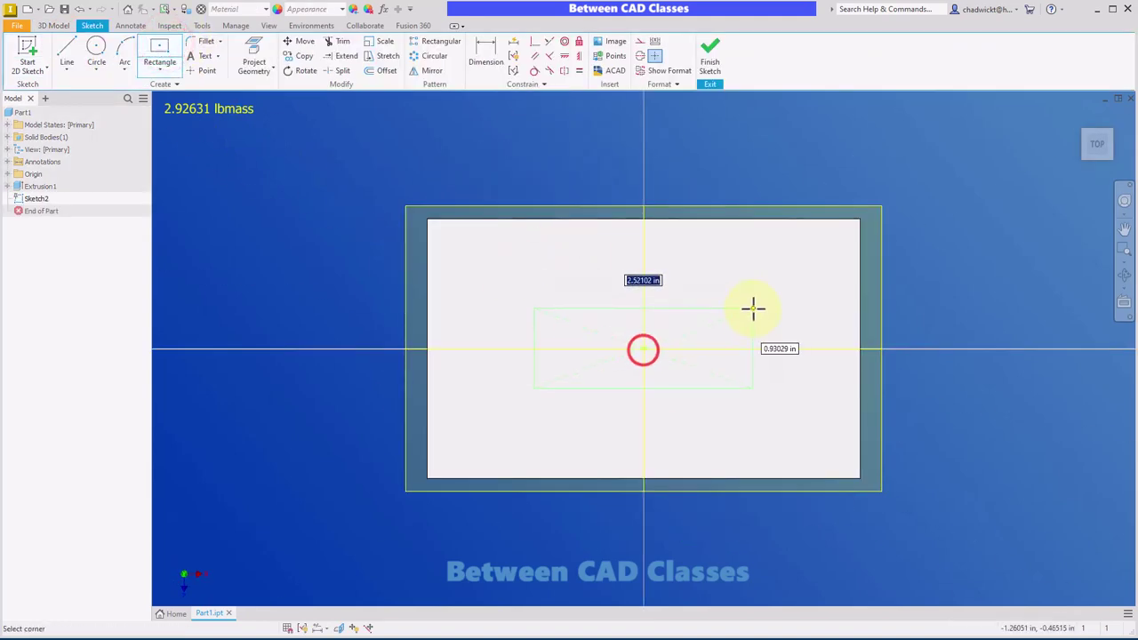
pyautogui.click(752, 308)
pyautogui.click(718, 71)
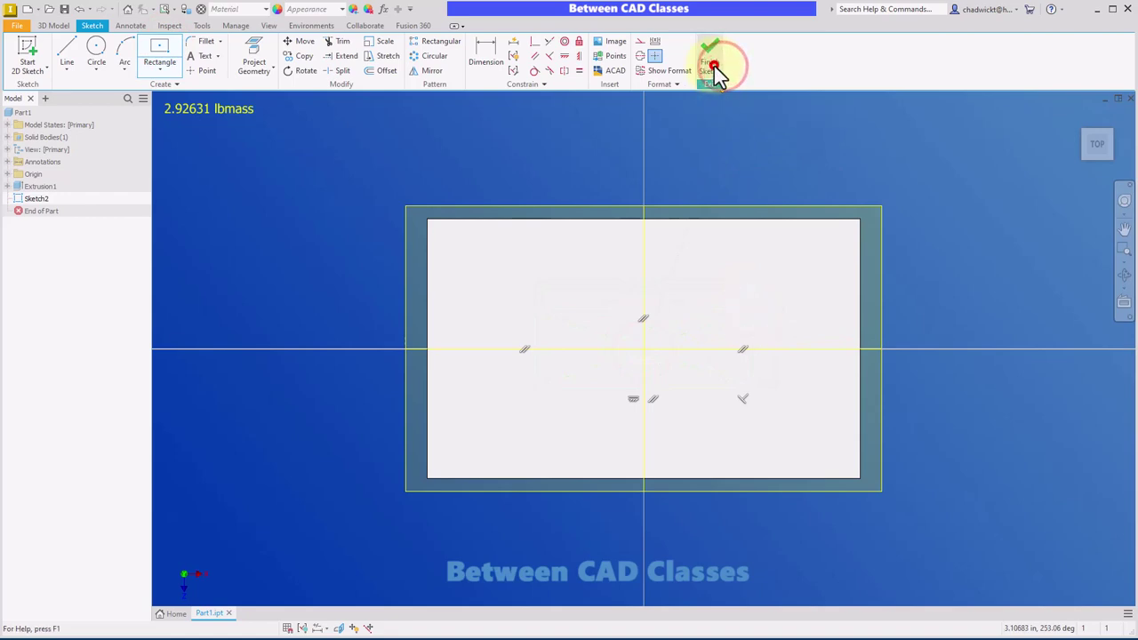
# Step: Cut the rectangle Through All to create the slot Extrusion2
pyautogui.write('e')
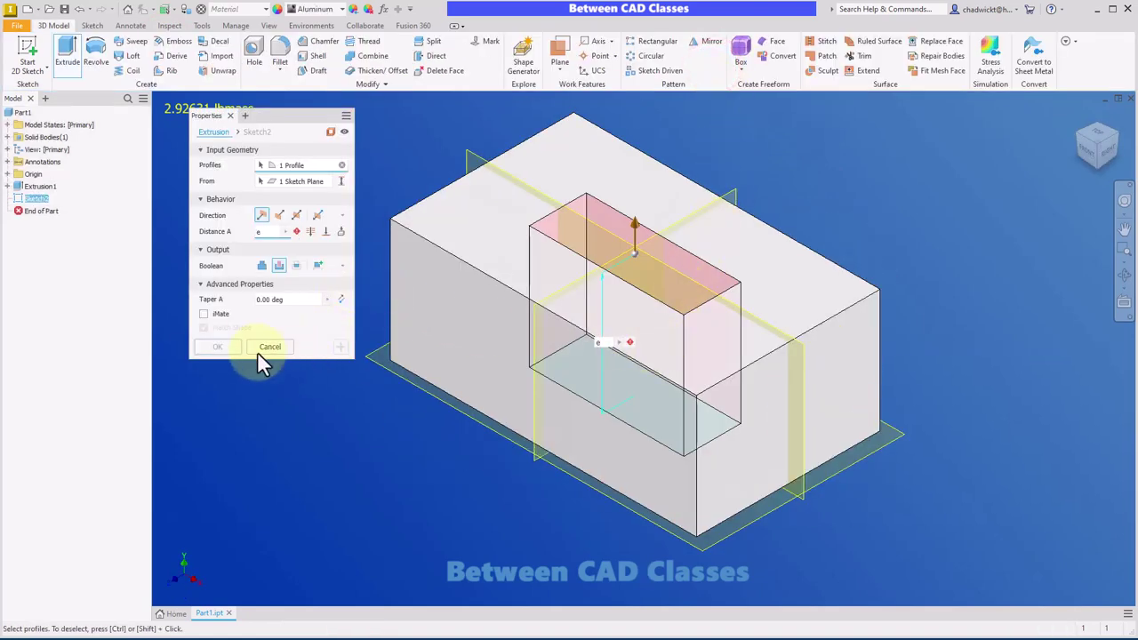
pyautogui.press('BackSpace')
pyautogui.click(310, 231)
pyautogui.click(218, 346)
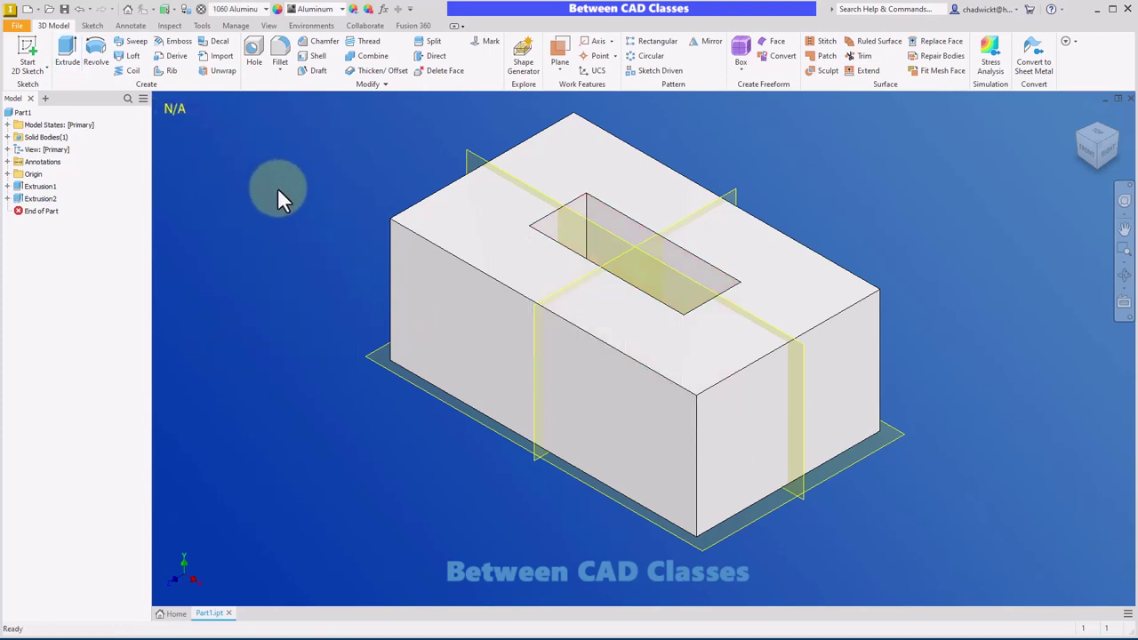
# Step: Save, delete Extrusion2, and save again so the mass reads 2.92631 lbmass
pyautogui.click(64, 9)
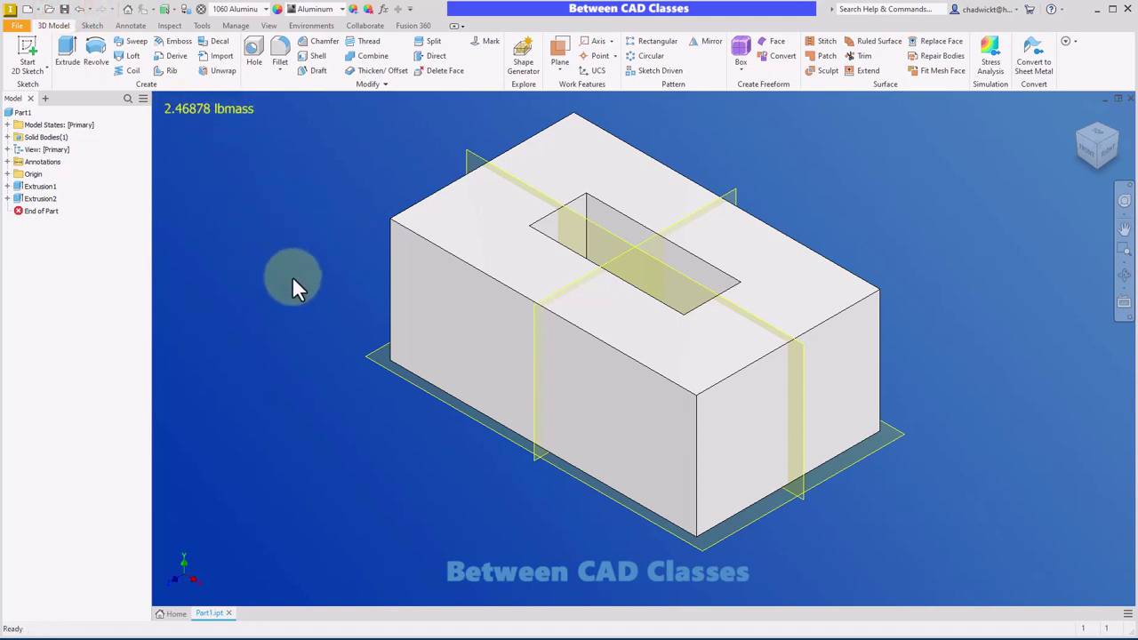
pyautogui.click(39, 199)
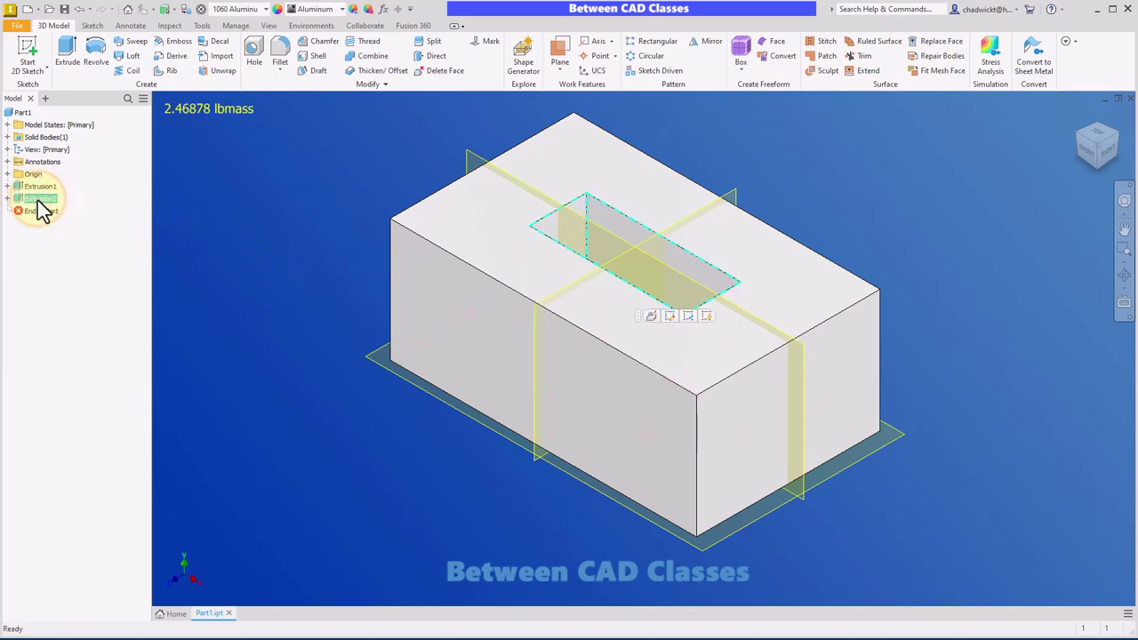
pyautogui.press('Delete')
pyautogui.click(303, 225)
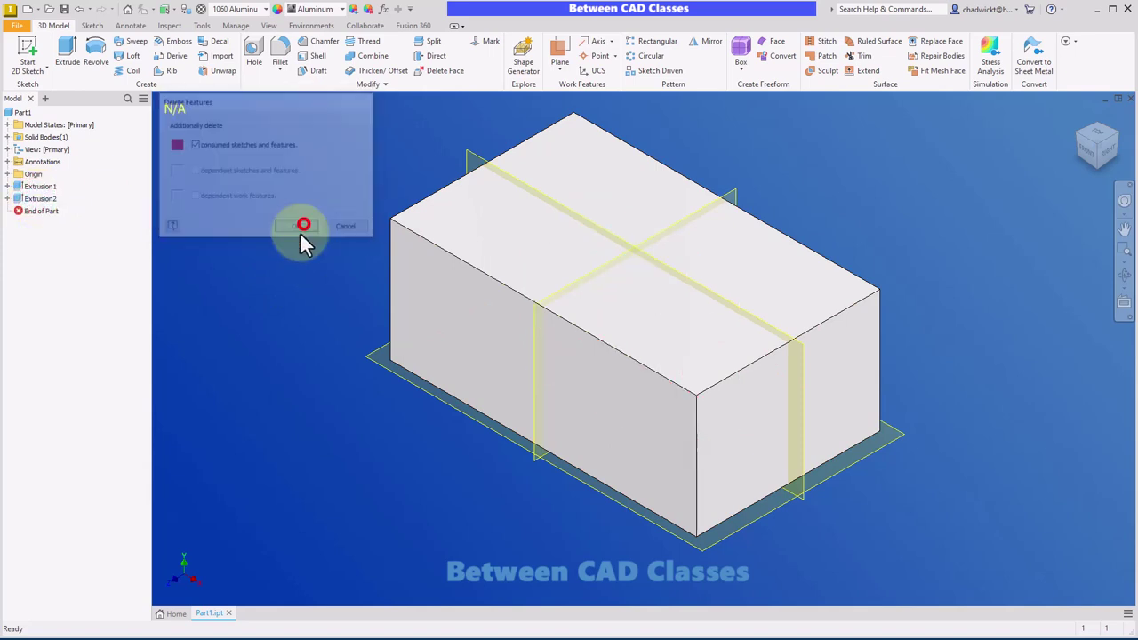
pyautogui.click(64, 9)
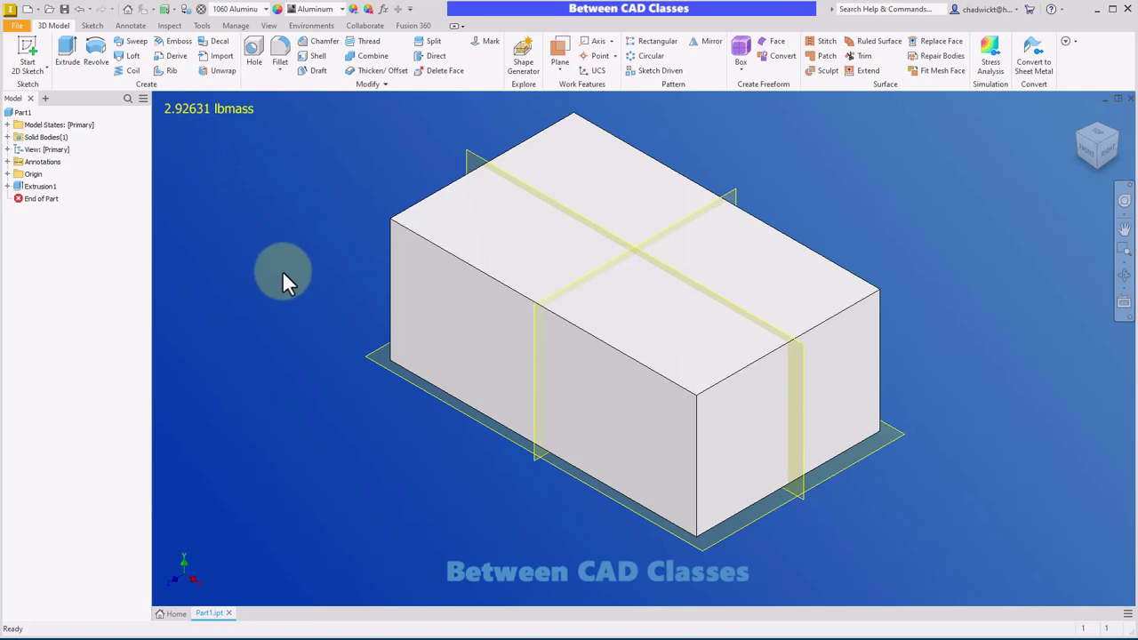
pyautogui.rightClick(21, 113)
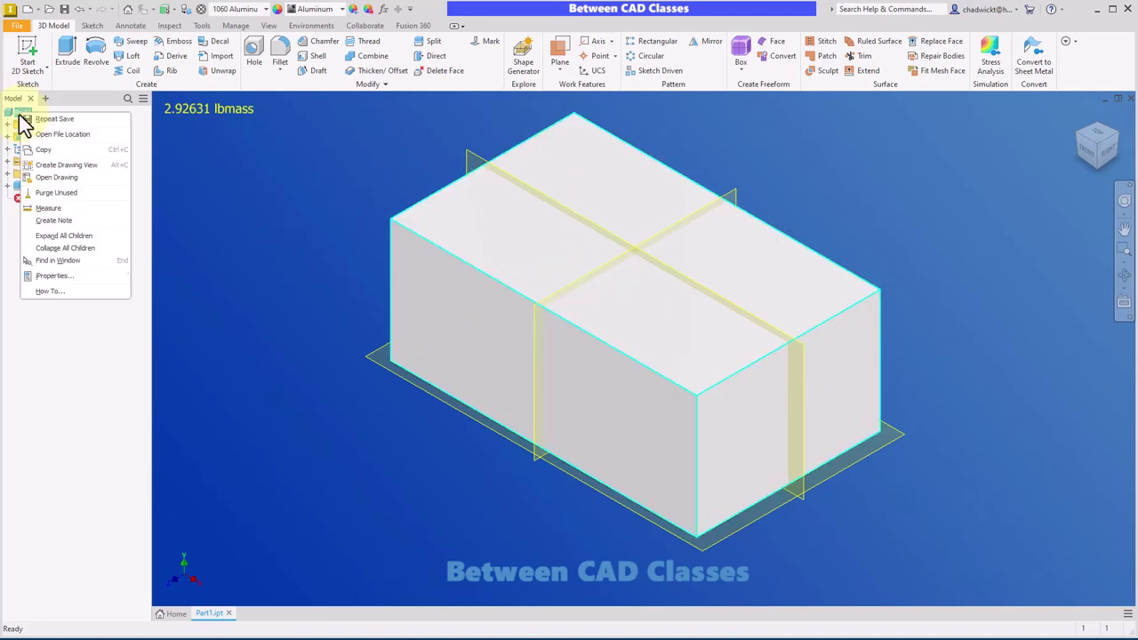
pyautogui.click(68, 275)
pyautogui.click(352, 167)
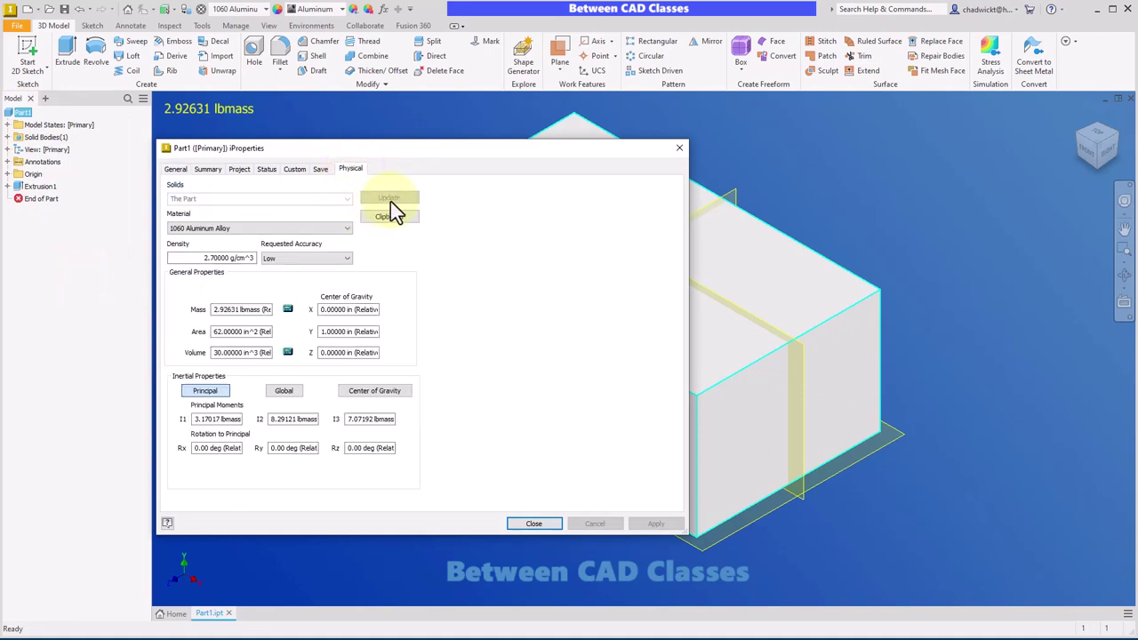
pyautogui.doubleClick(212, 309)
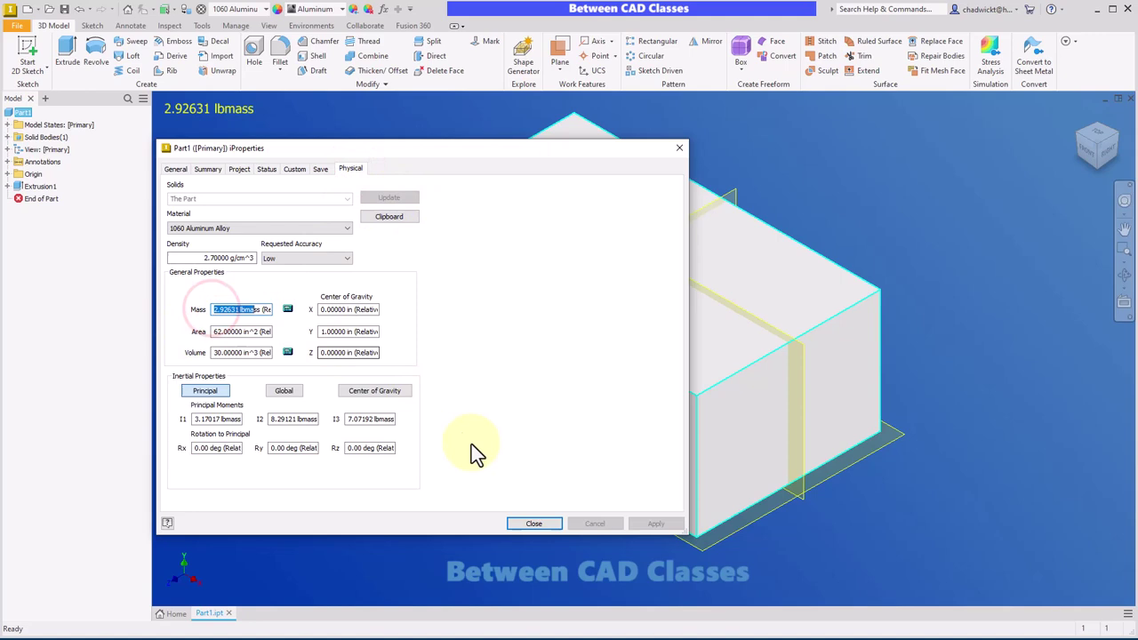
pyautogui.click(534, 523)
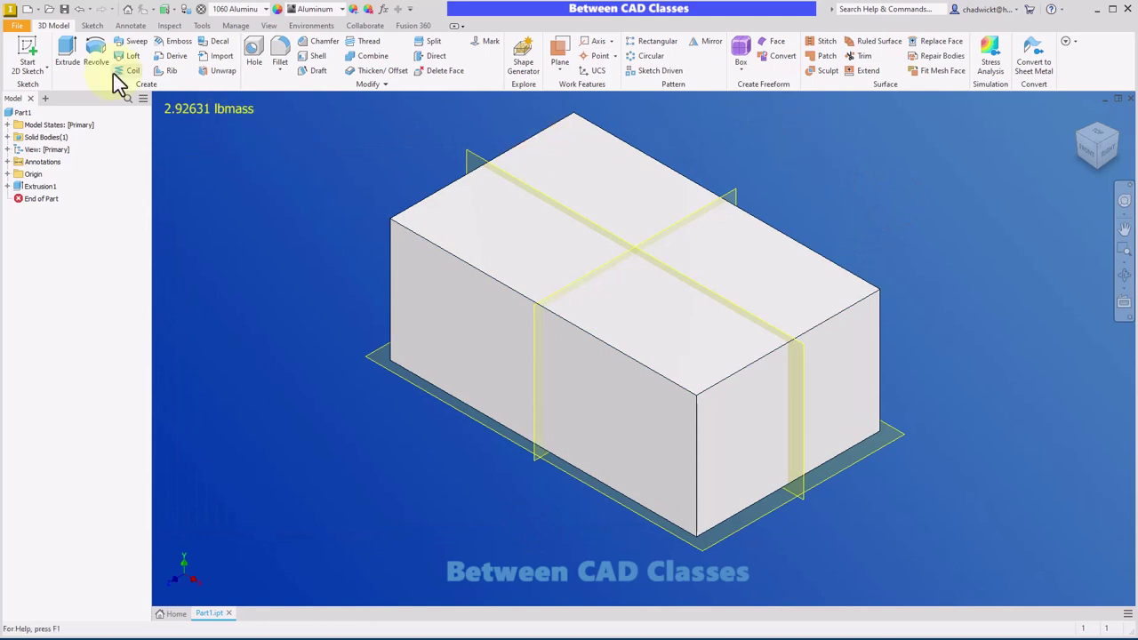
# Step: Create new part Part65 from the English Standard (in).ipt template
pyautogui.click(31, 11)
pyautogui.click(463, 177)
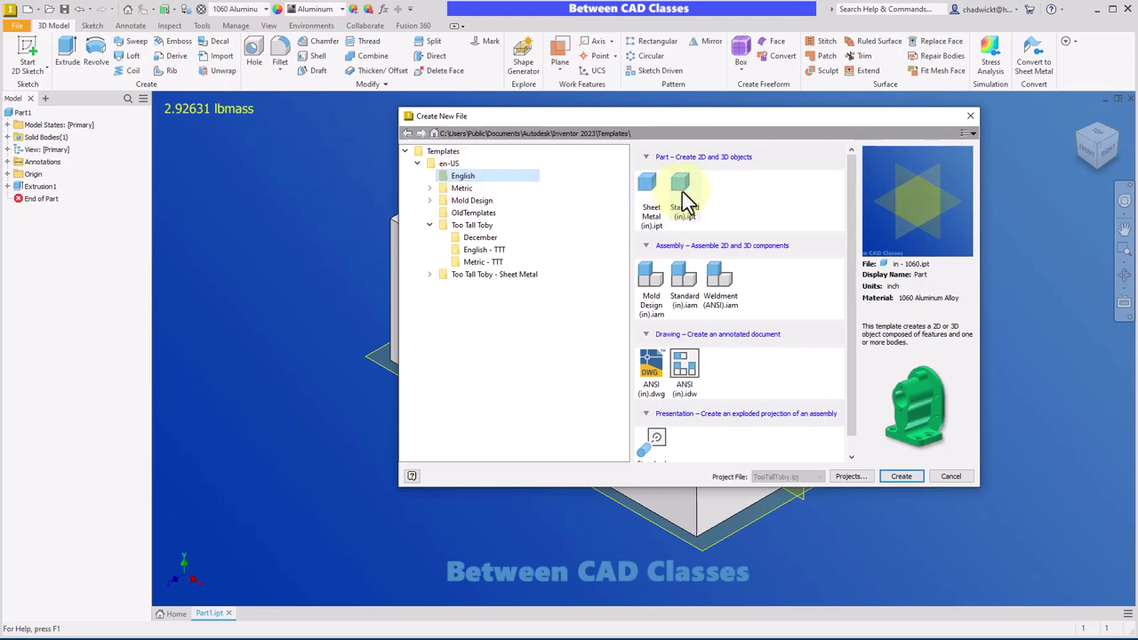
pyautogui.doubleClick(683, 192)
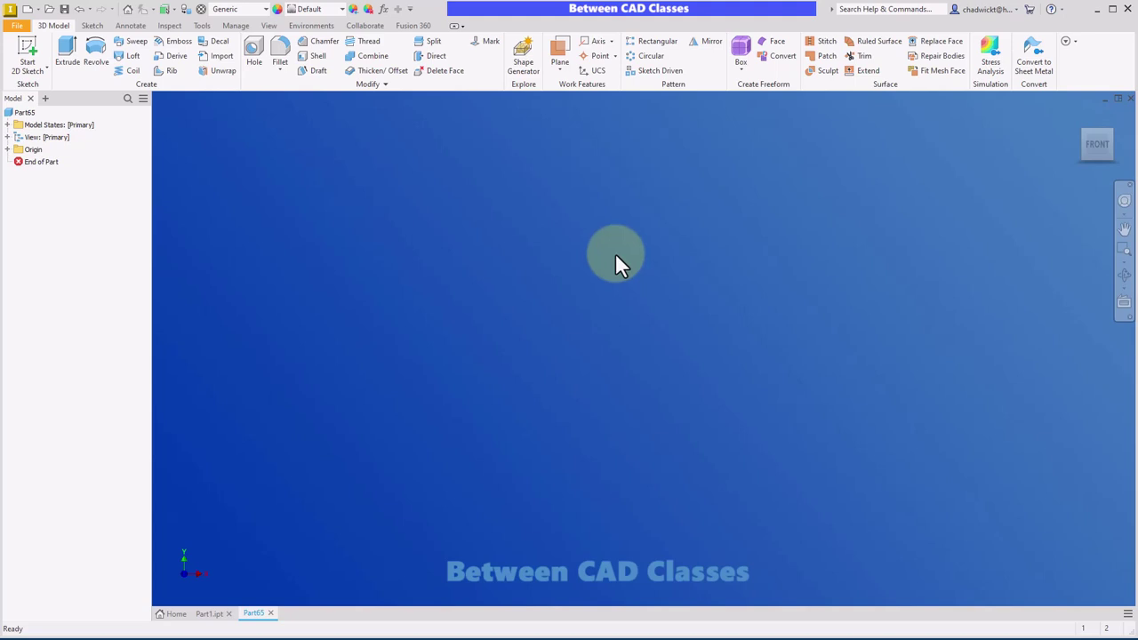
# Step: Place a General Note in the top-left quadrant of Part65's view
pyautogui.click(132, 27)
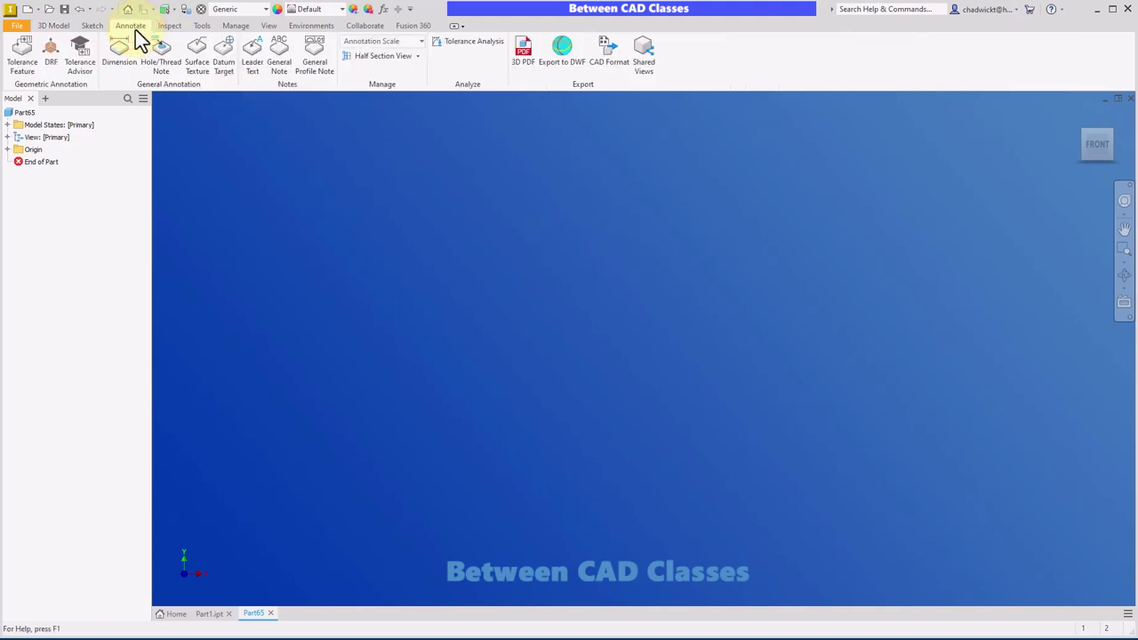
pyautogui.click(281, 62)
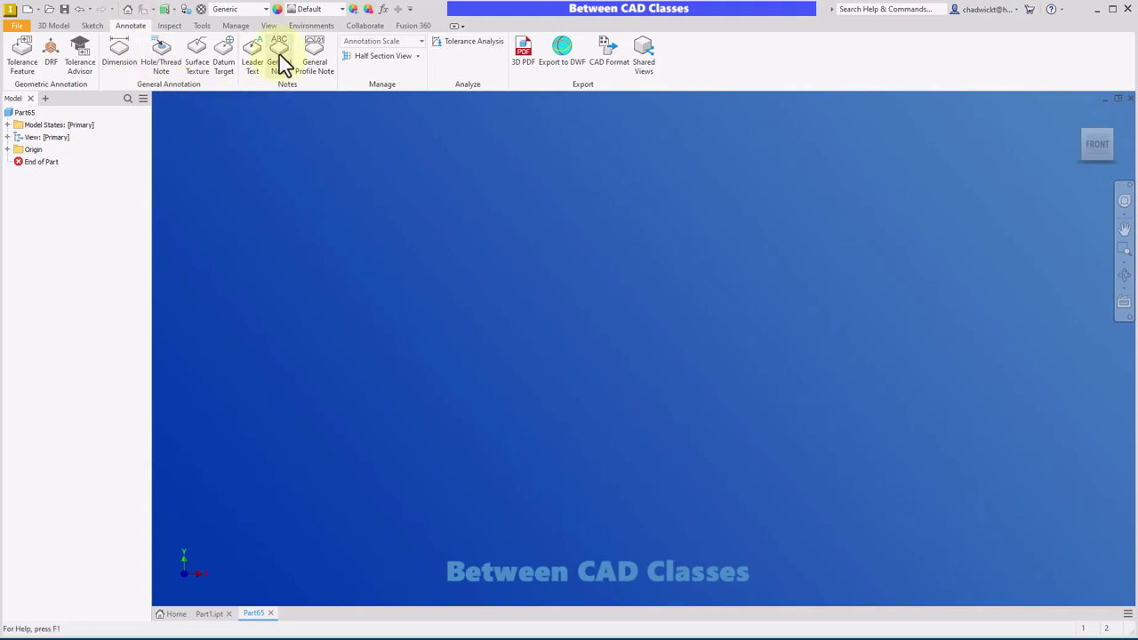
pyautogui.click(281, 62)
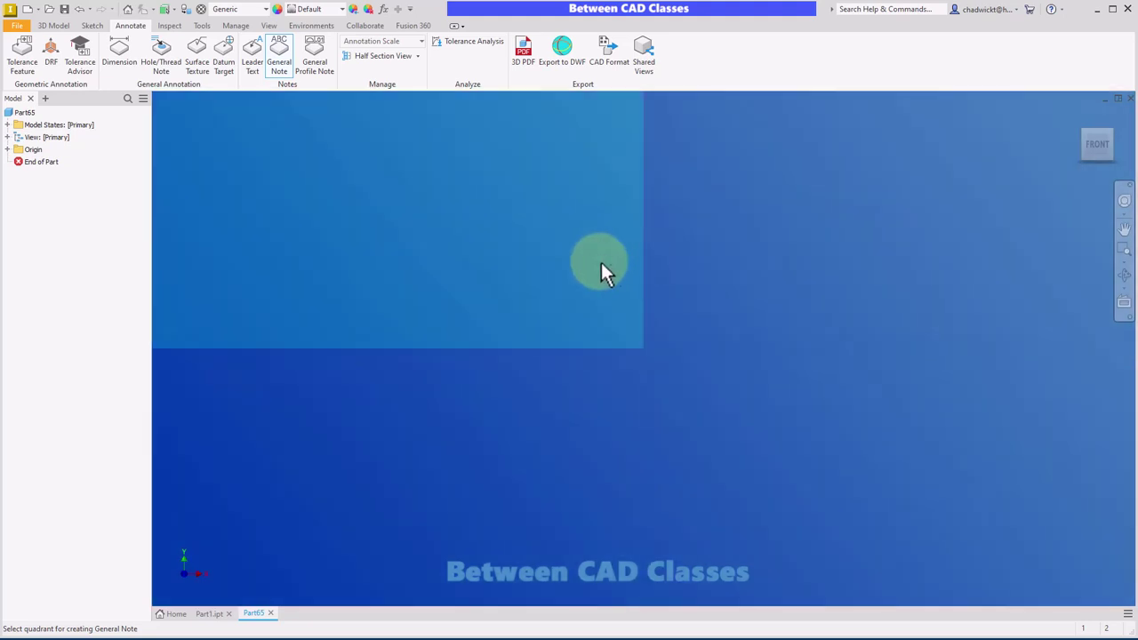
pyautogui.click(276, 200)
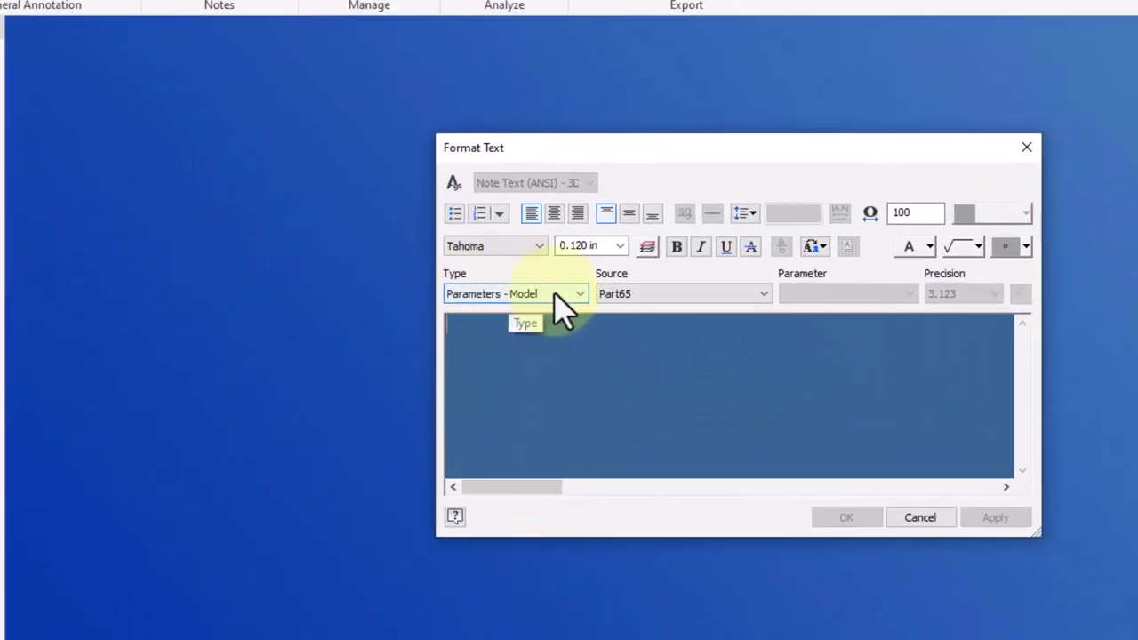
# Step: Insert a Physical Properties - Model MASS parameter with 5.12345 precision into the note
pyautogui.click(579, 294)
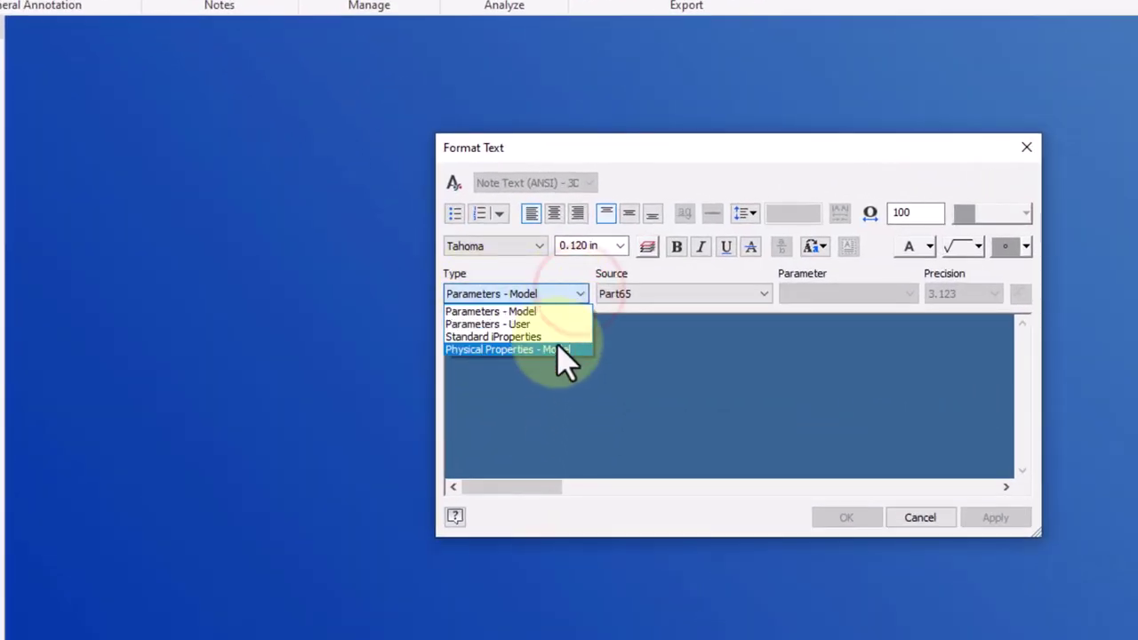
pyautogui.click(560, 349)
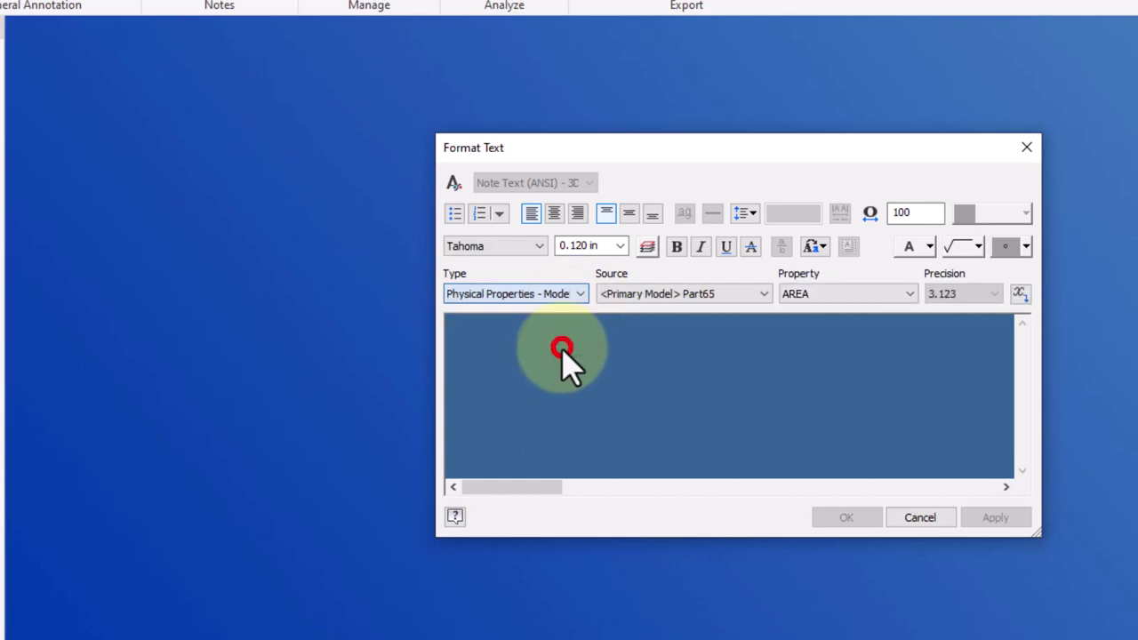
pyautogui.click(841, 294)
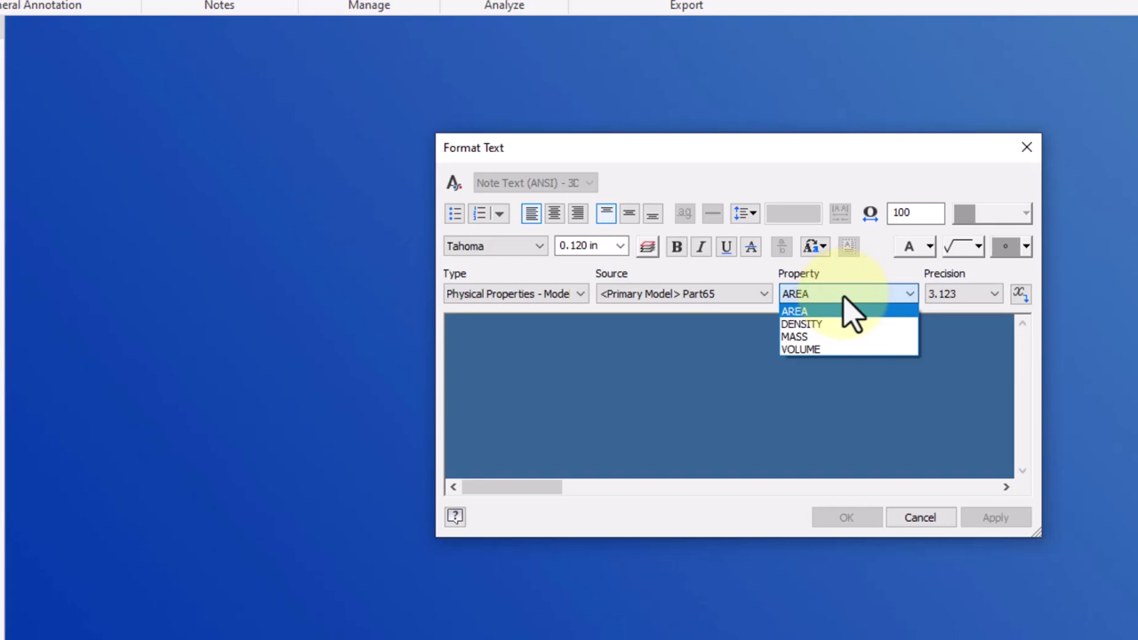
pyautogui.click(836, 336)
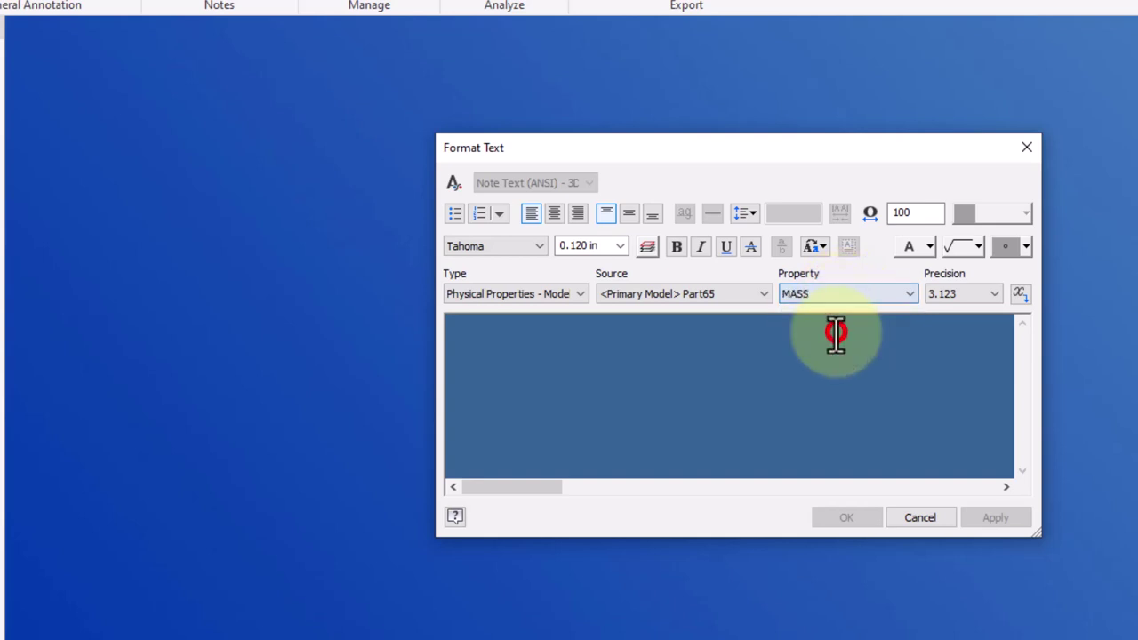
pyautogui.click(980, 293)
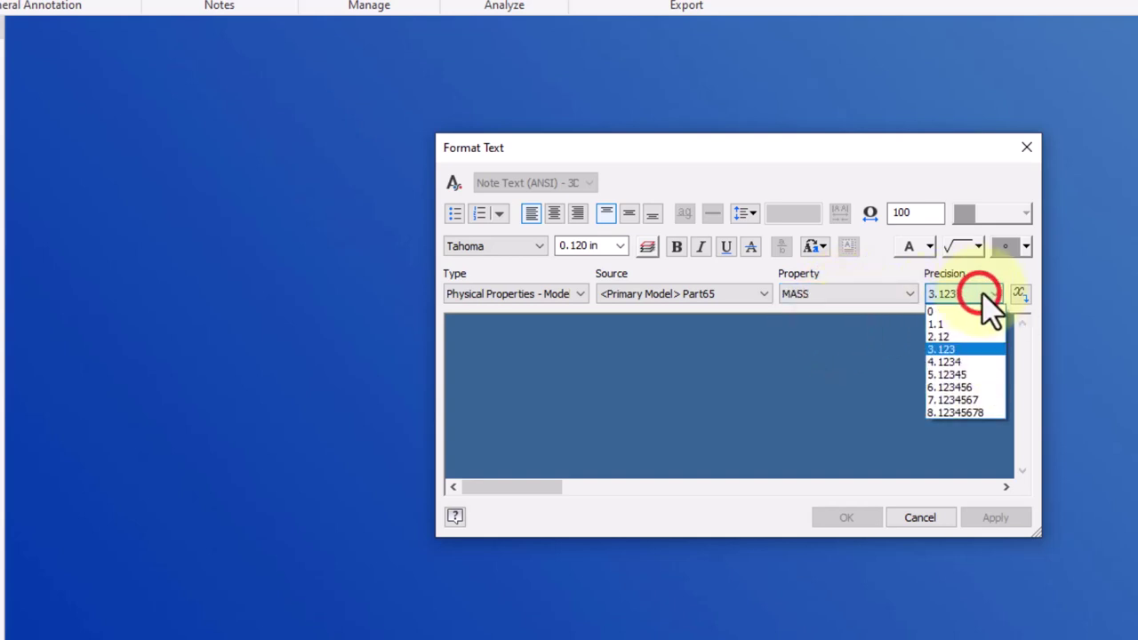
pyautogui.click(947, 376)
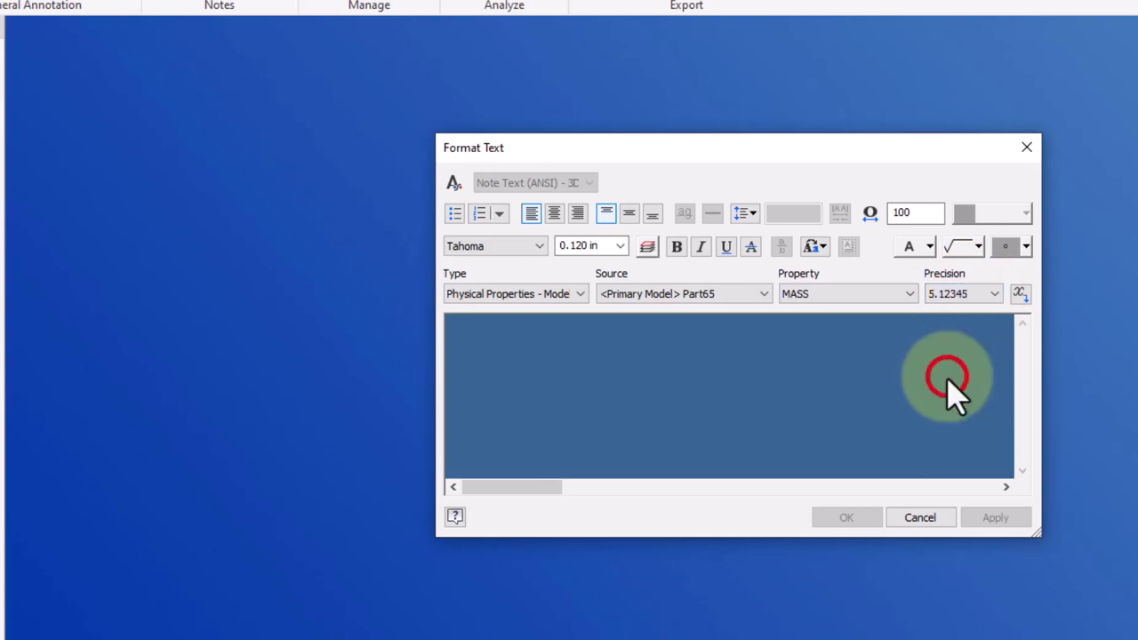
pyautogui.click(1020, 294)
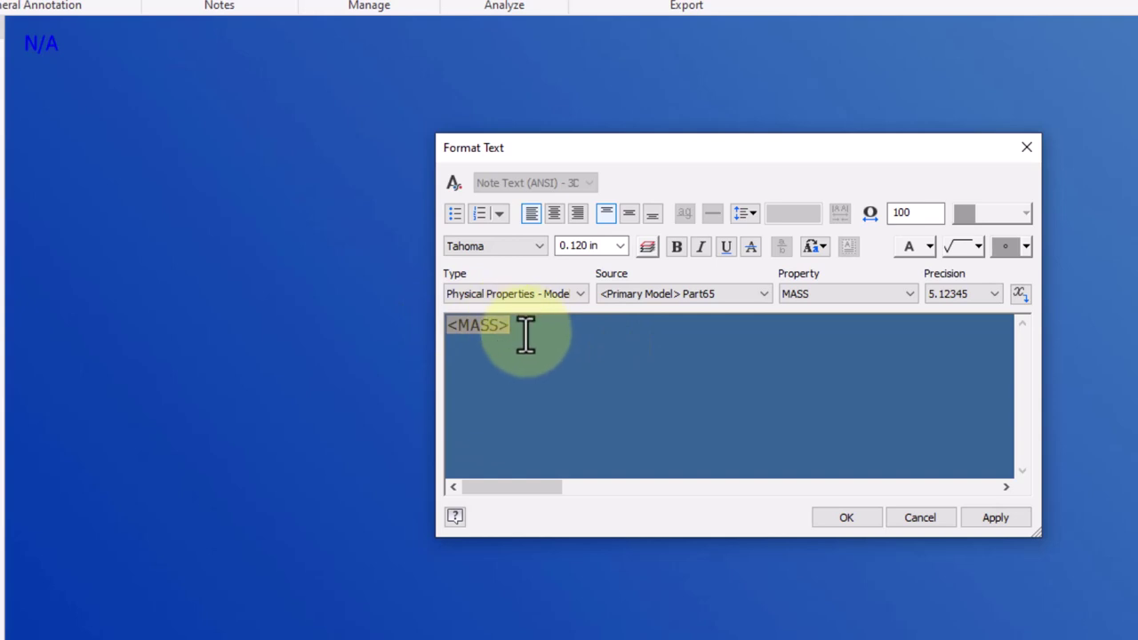
# Step: Label the note 'MASS:' and colour the whole MASS: <MASS> text yellow
pyautogui.write('MASS')
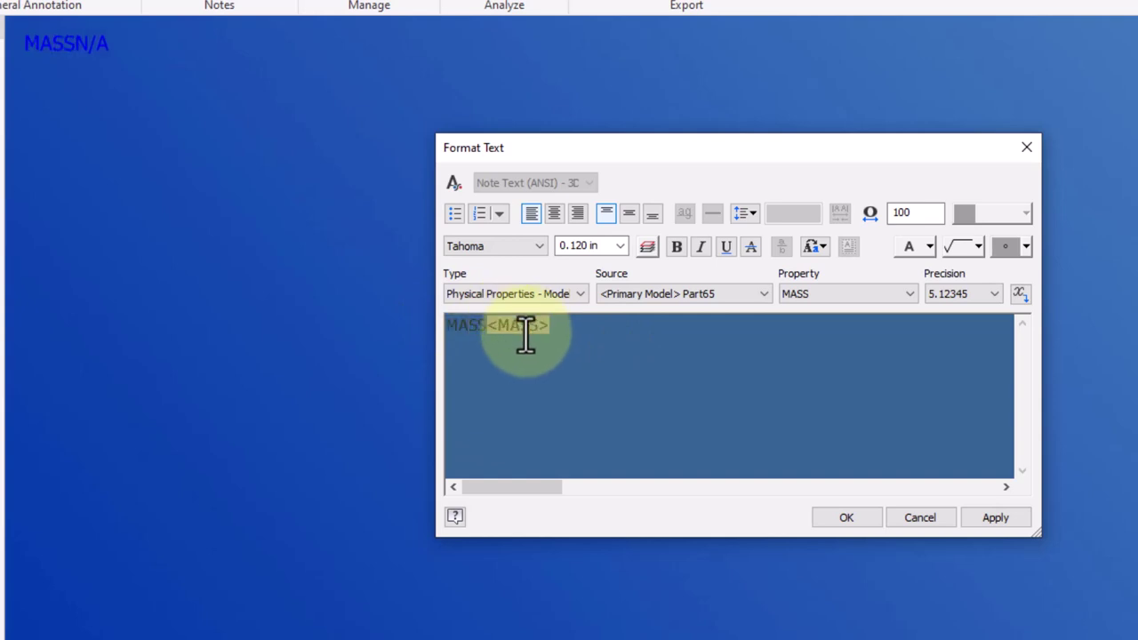
pyautogui.write(':')
pyautogui.moveTo(575, 326); pyautogui.dragTo(451, 325)
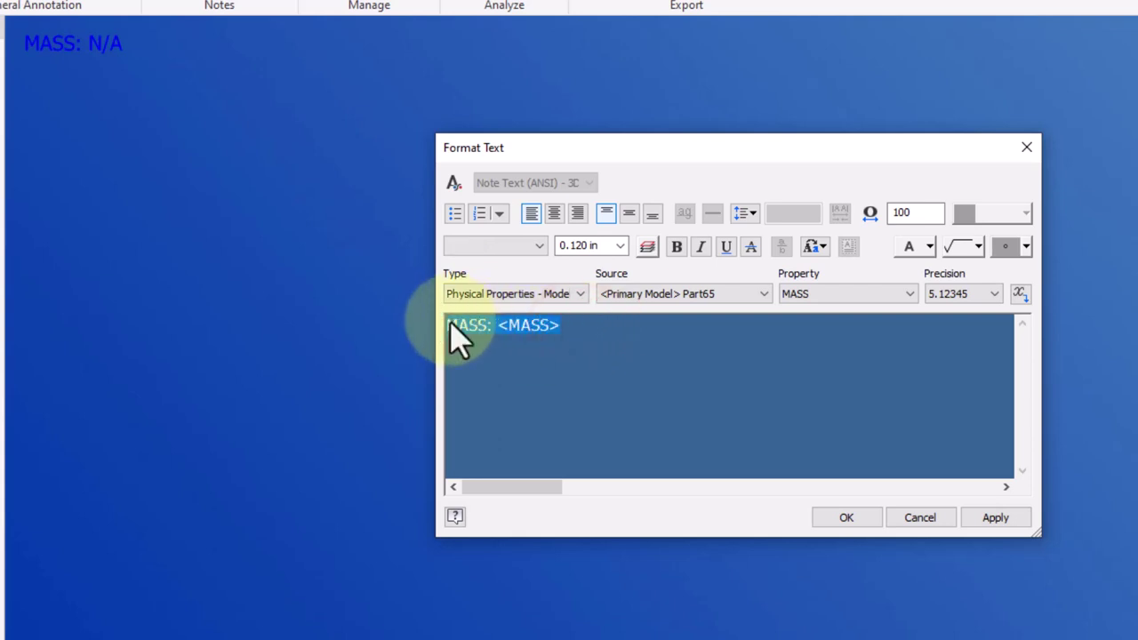
pyautogui.click(648, 248)
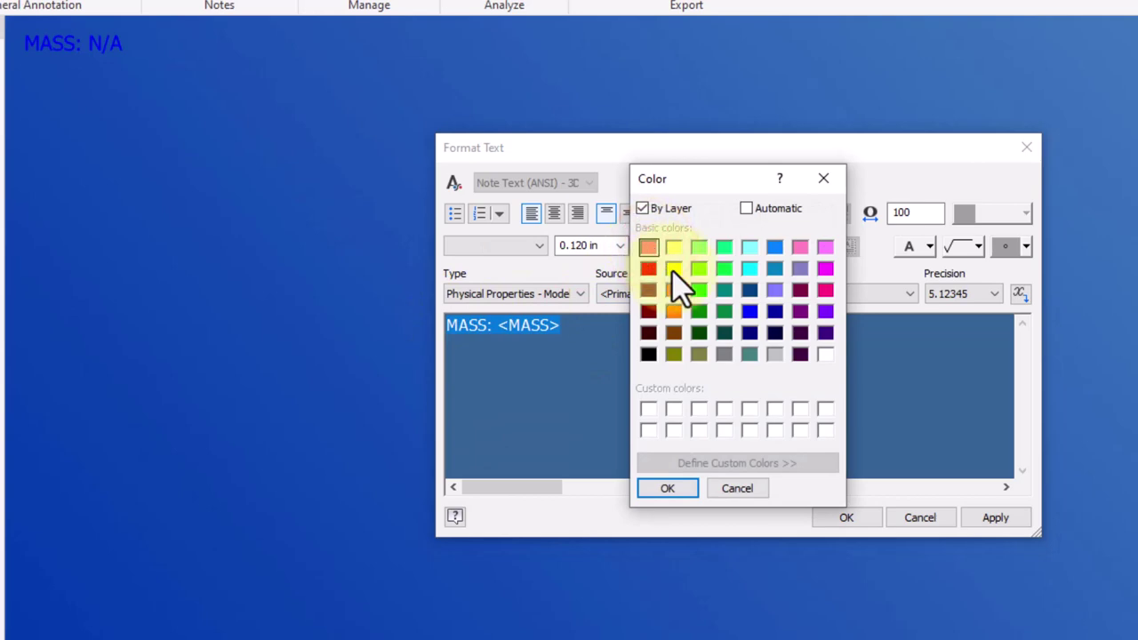
pyautogui.click(673, 268)
pyautogui.click(669, 488)
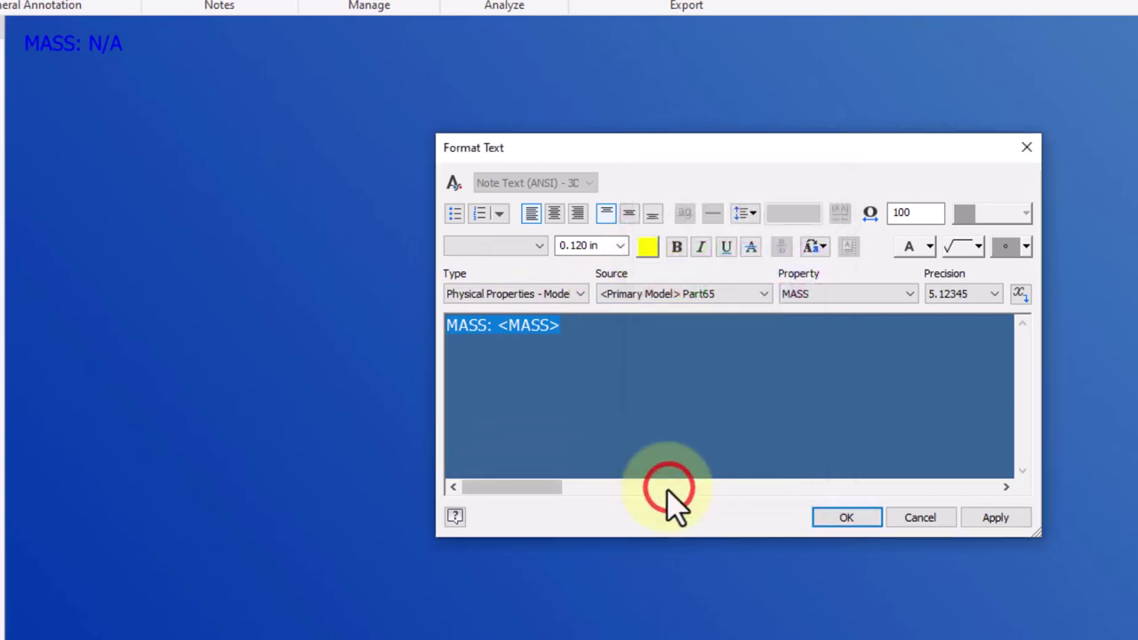
pyautogui.click(1002, 521)
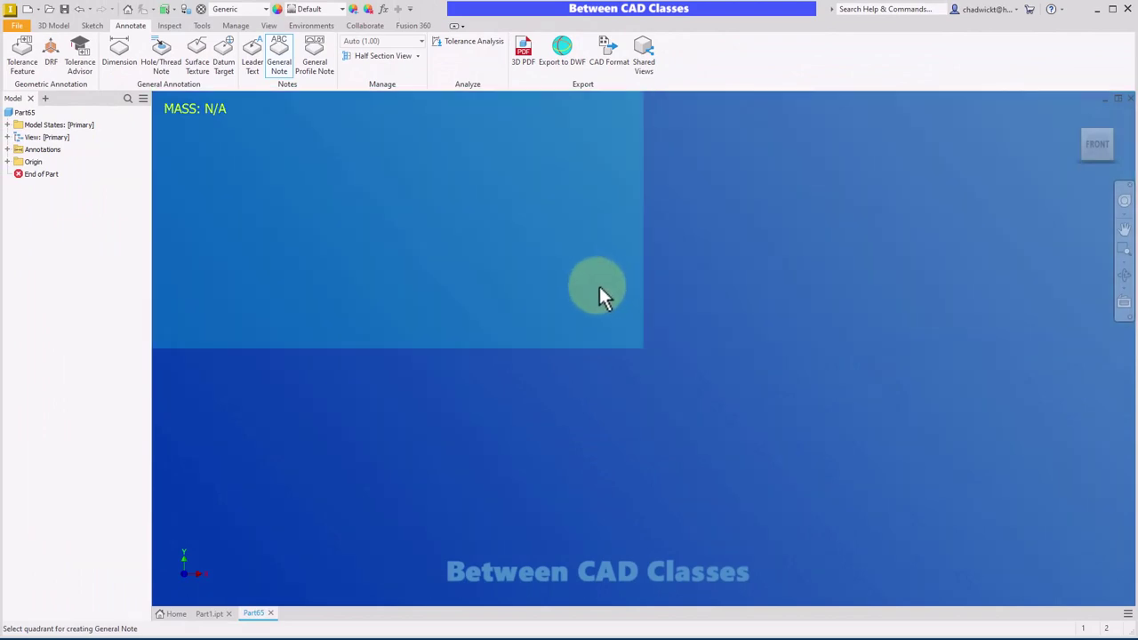
# Step: Browse the Save dialog to C:\Users\Public\Public Documents\Autodesk\Inventor 2023\Templates\en-US\English
pyautogui.click(64, 9)
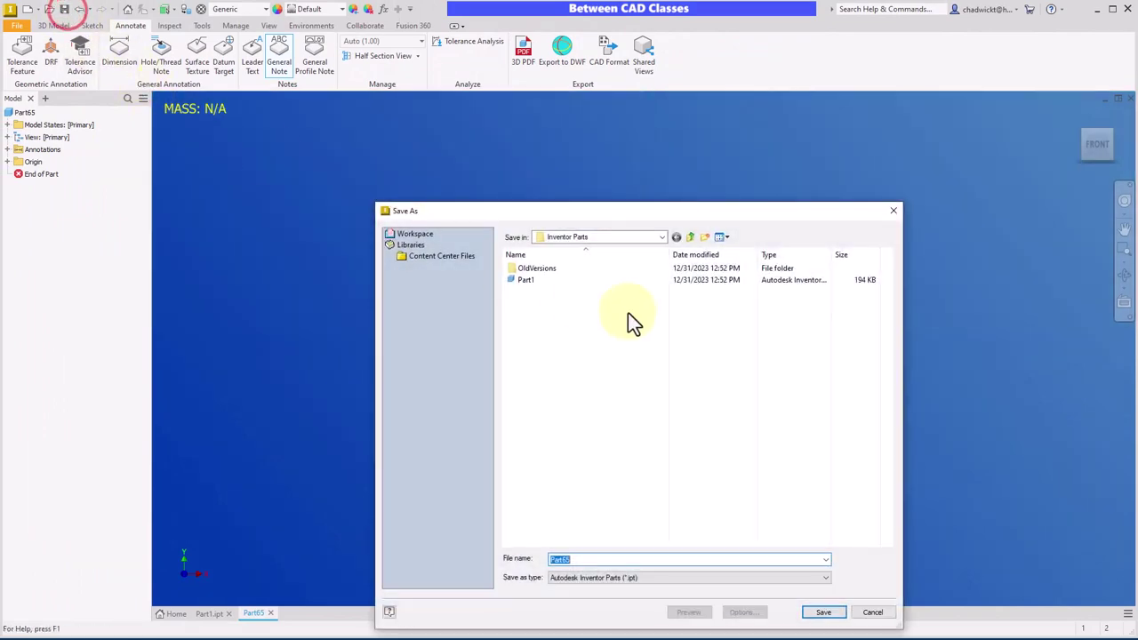
pyautogui.click(663, 236)
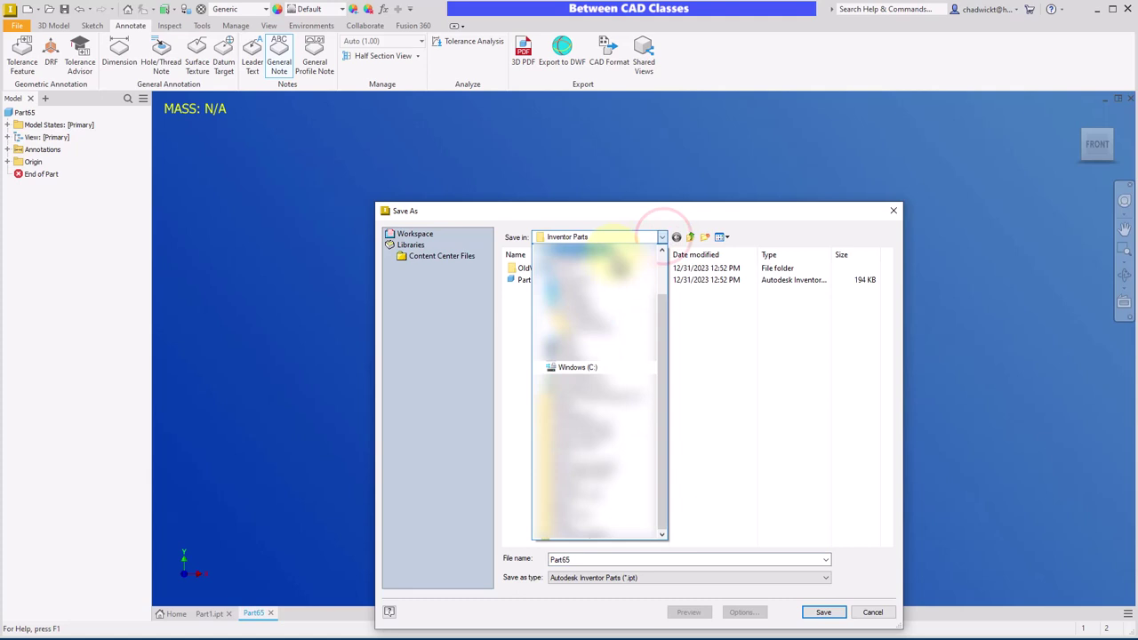
pyautogui.click(583, 367)
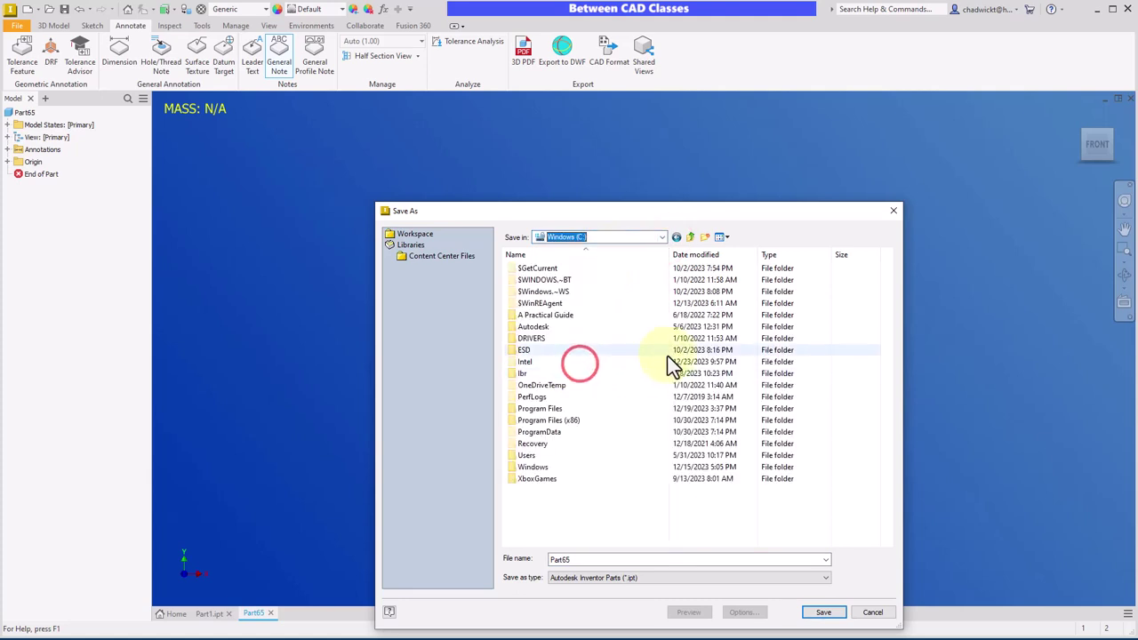
pyautogui.doubleClick(529, 455)
pyautogui.doubleClick(528, 293)
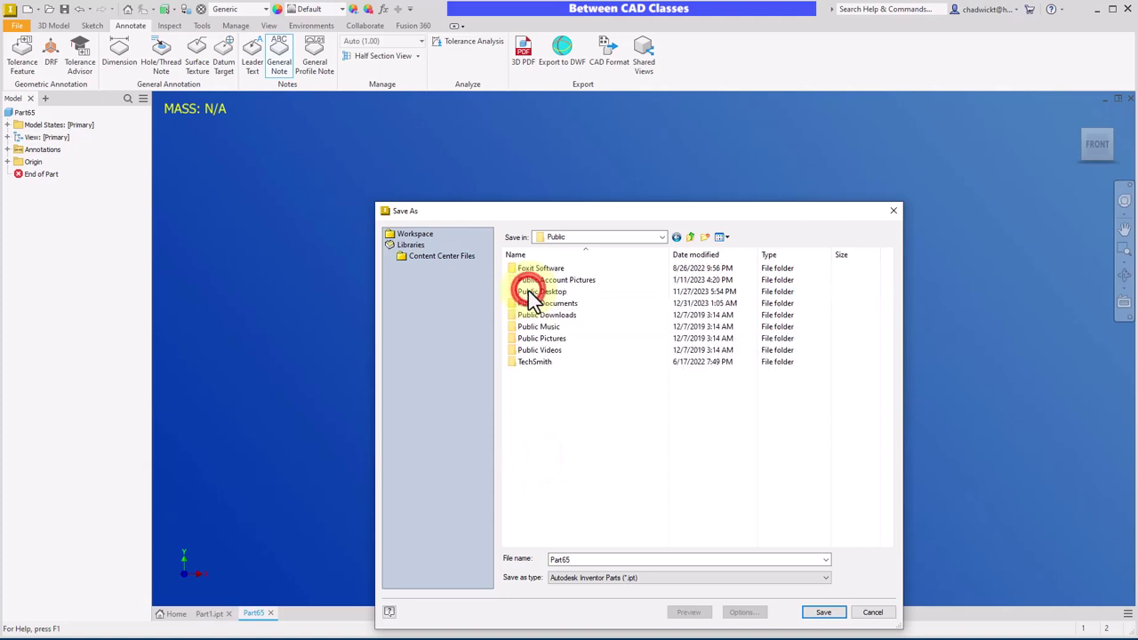
pyautogui.doubleClick(574, 304)
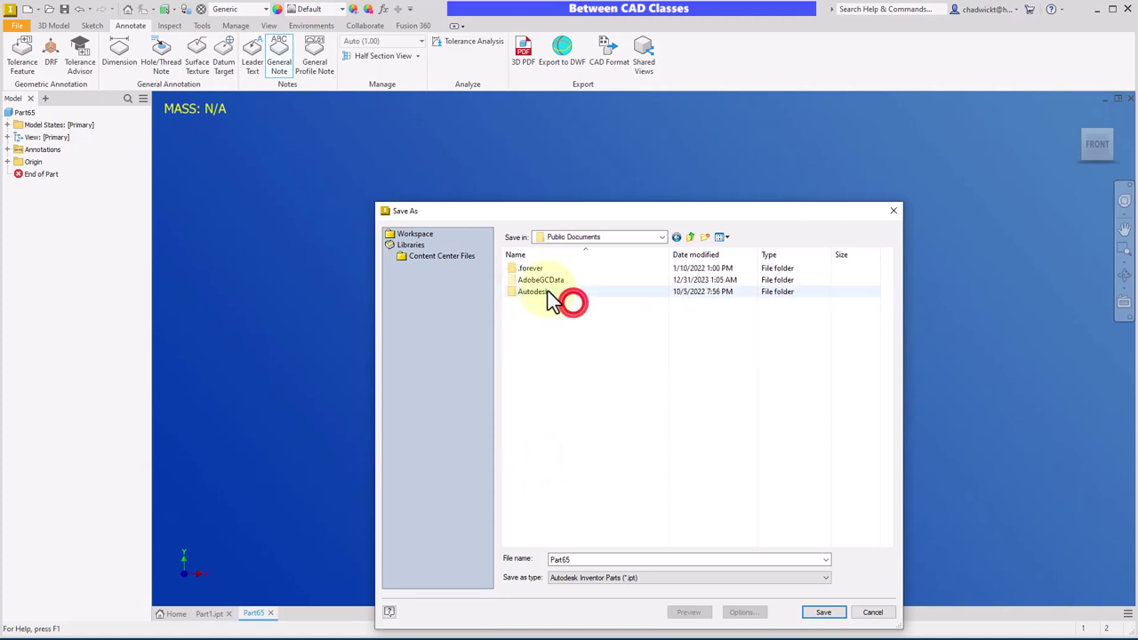
pyautogui.doubleClick(533, 293)
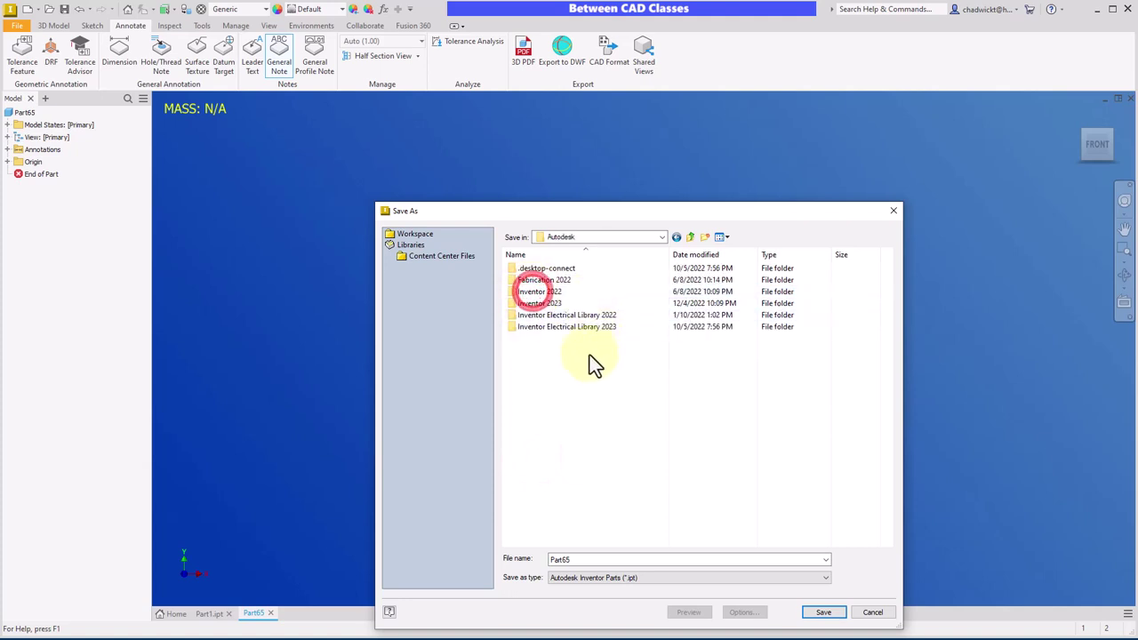
pyautogui.doubleClick(545, 304)
pyautogui.click(536, 398)
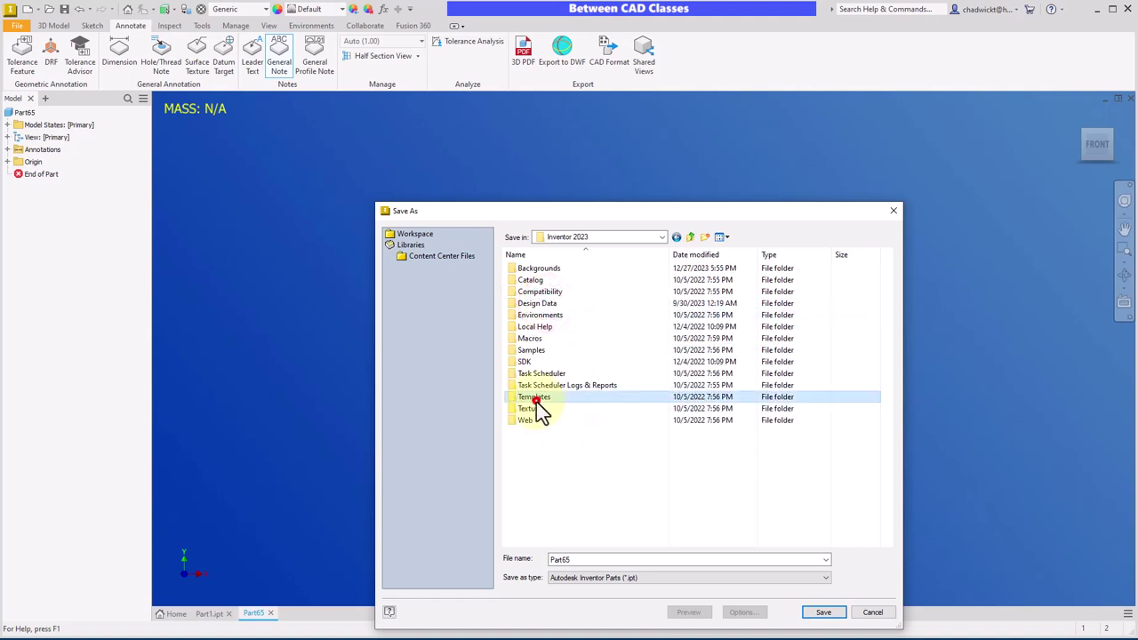
pyautogui.doubleClick(536, 398)
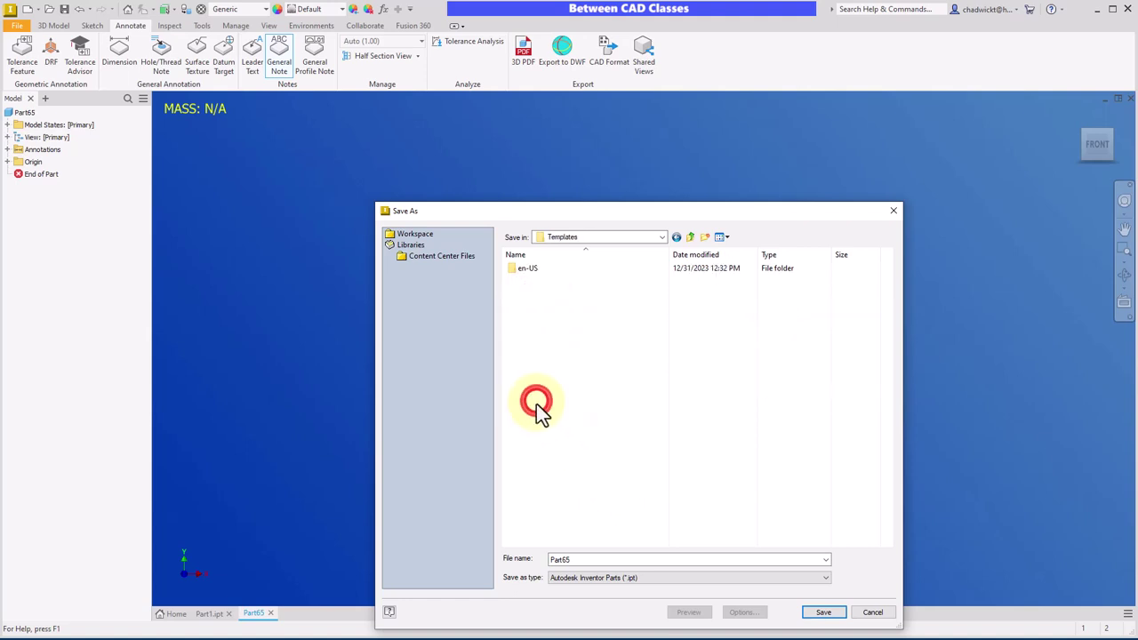
pyautogui.doubleClick(533, 267)
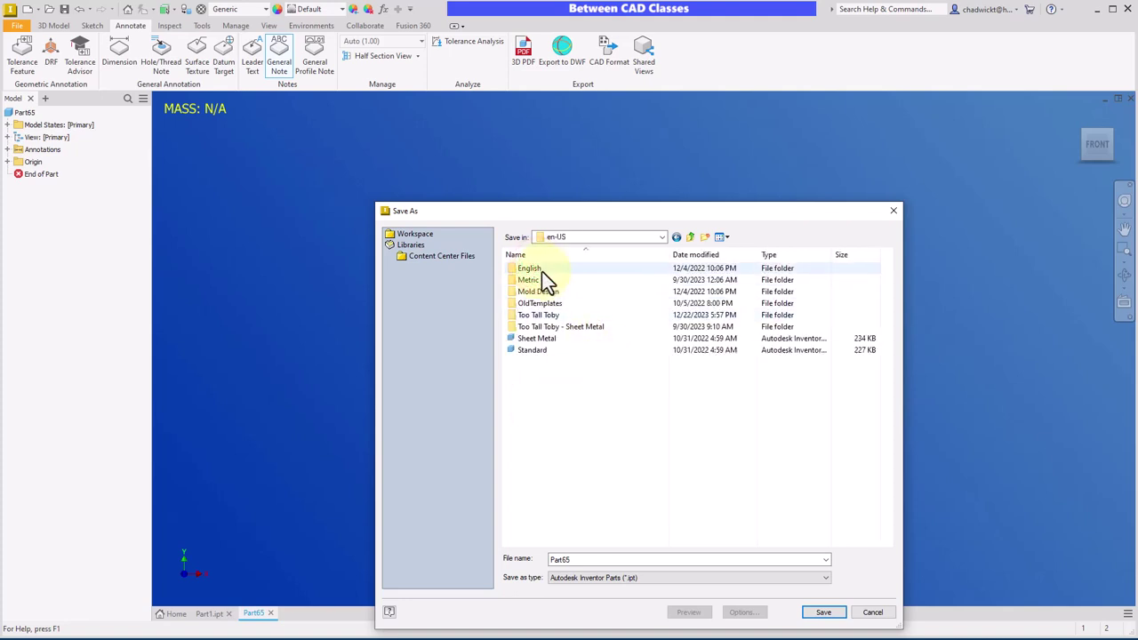
pyautogui.doubleClick(542, 270)
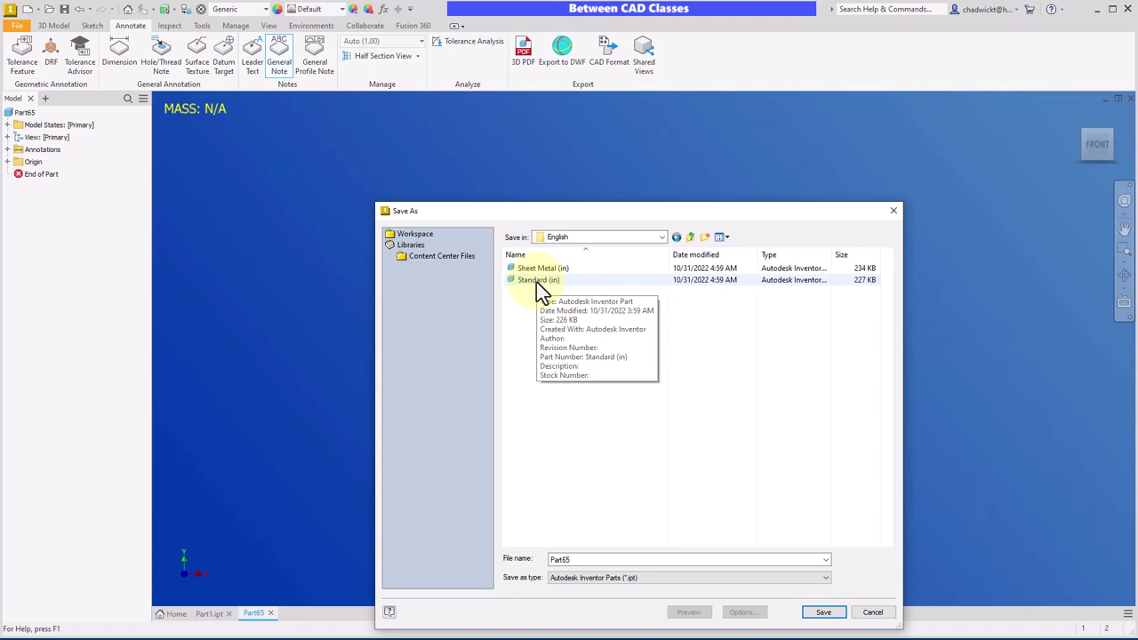
# Step: Save the file as 'Standard (in) - Mass', confirming the save outside the project
pyautogui.click(536, 281)
pyautogui.click(599, 559)
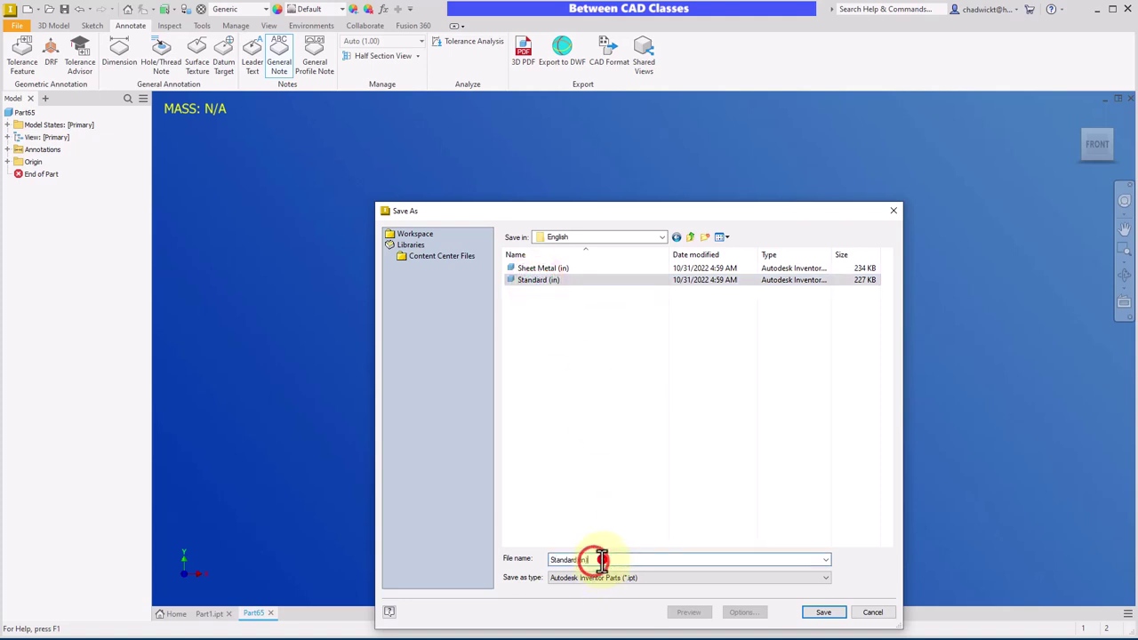
pyautogui.write('- Mass')
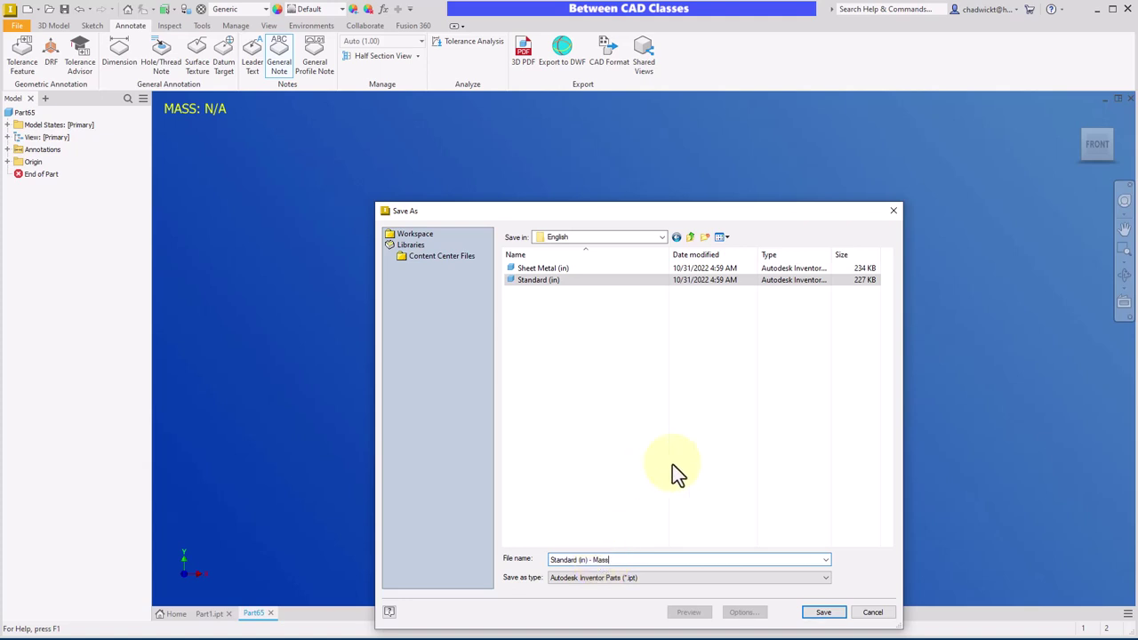
pyautogui.click(822, 613)
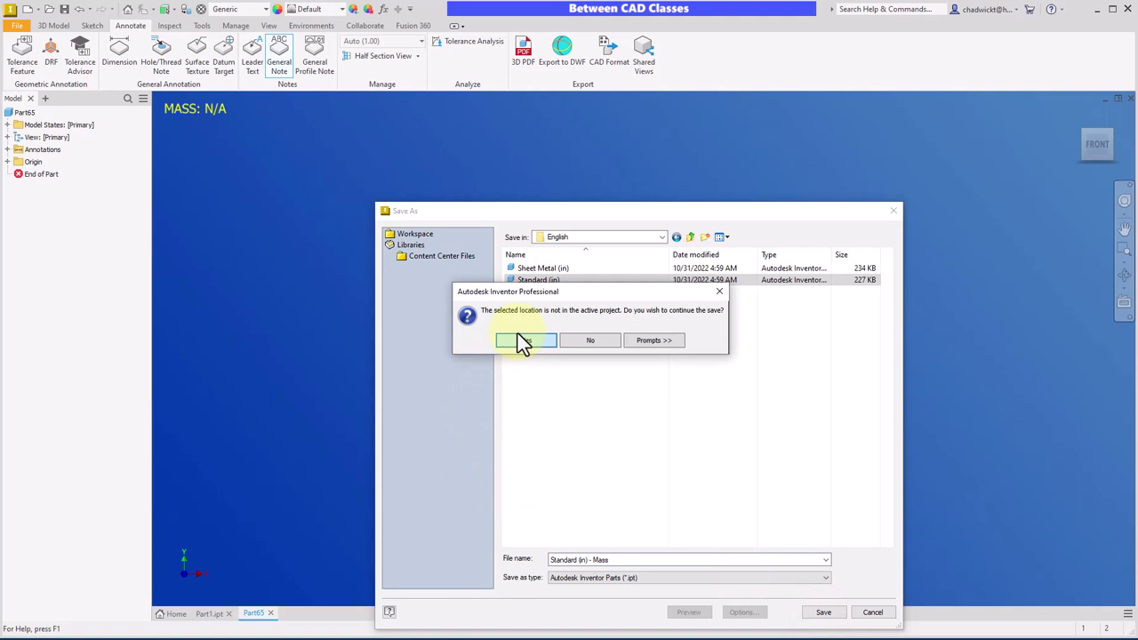
pyautogui.click(520, 341)
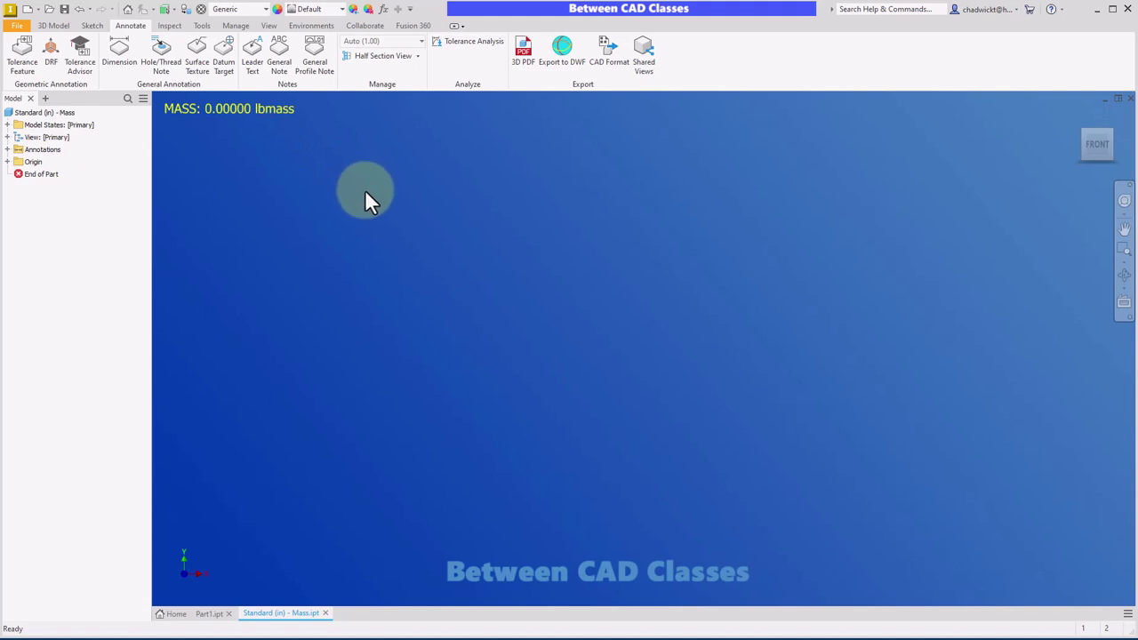
# Step: Review the General Application Options, then close the Standard (in) - Mass document
pyautogui.click(200, 25)
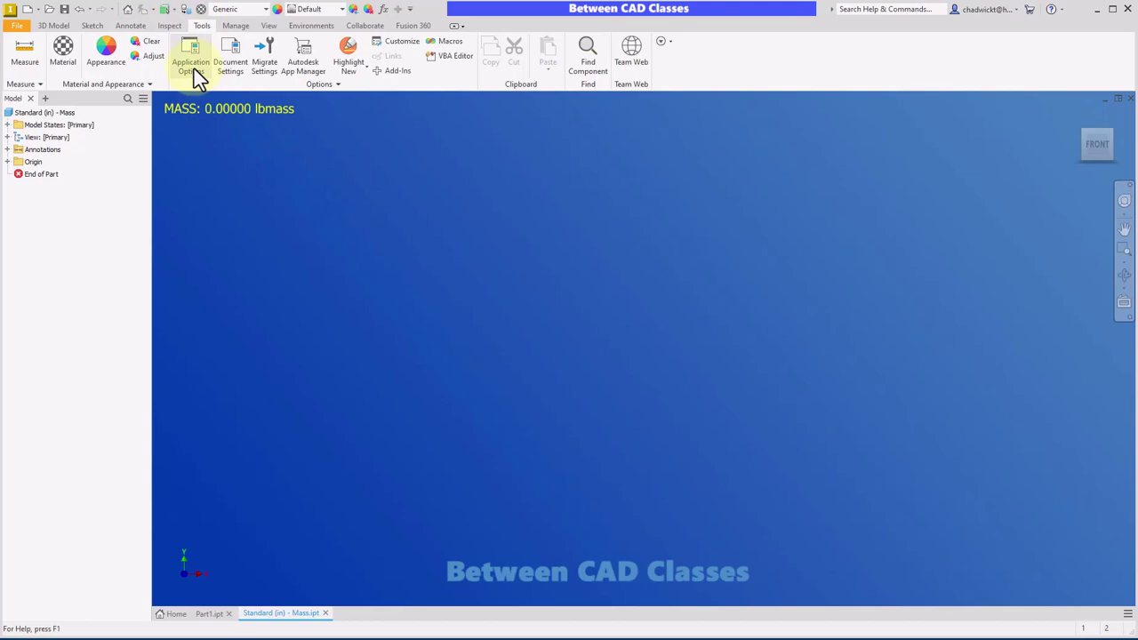
pyautogui.click(192, 64)
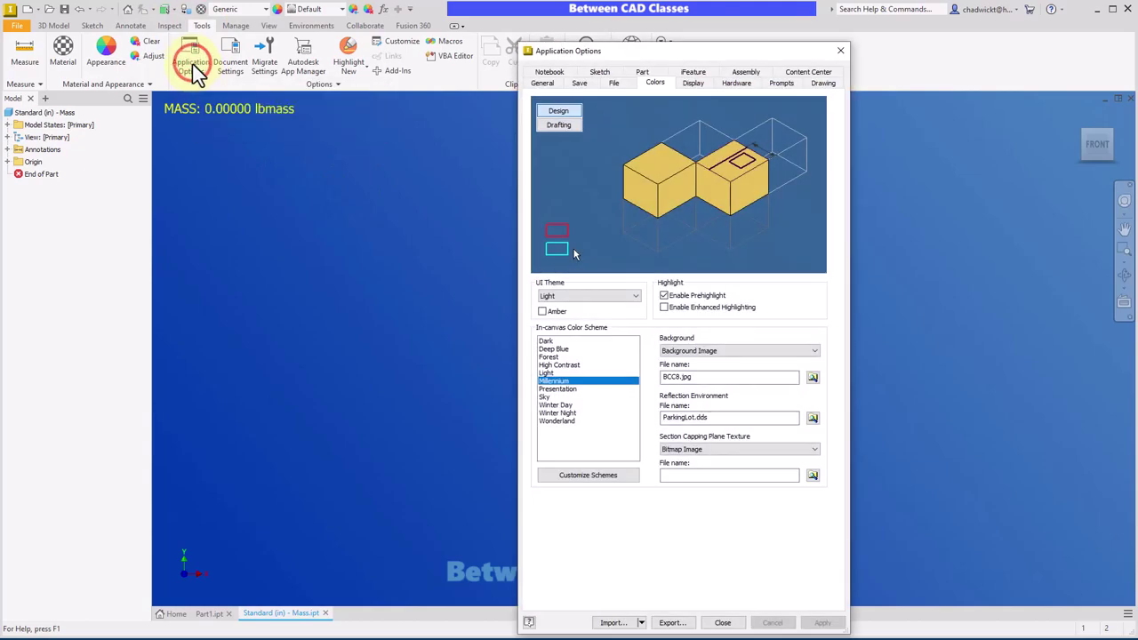
pyautogui.click(542, 84)
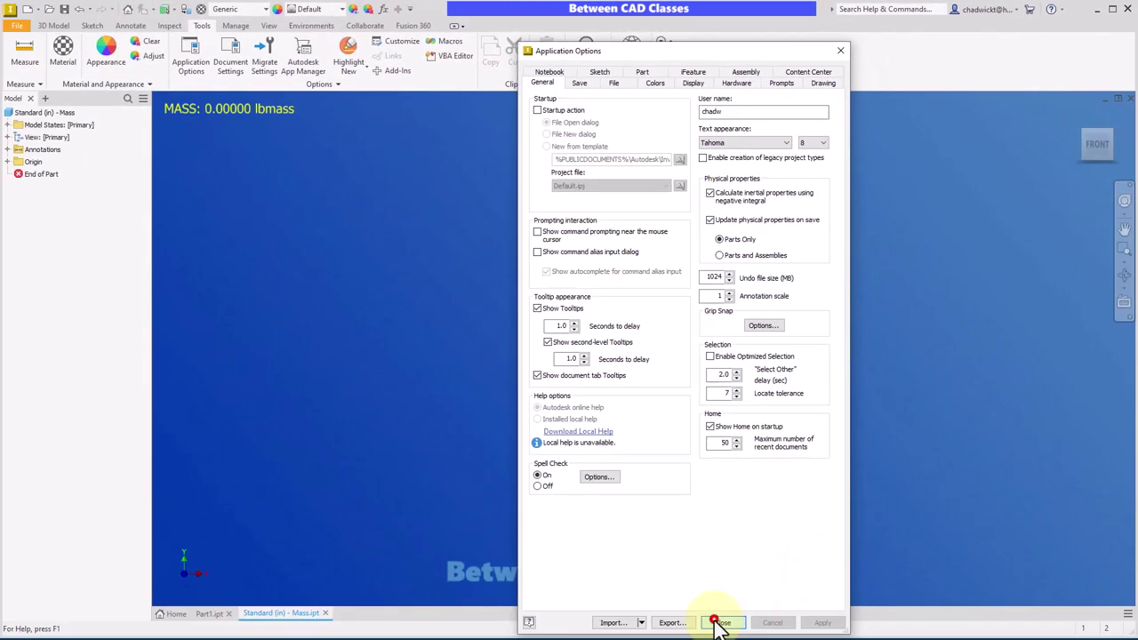
pyautogui.click(714, 618)
pyautogui.click(874, 284)
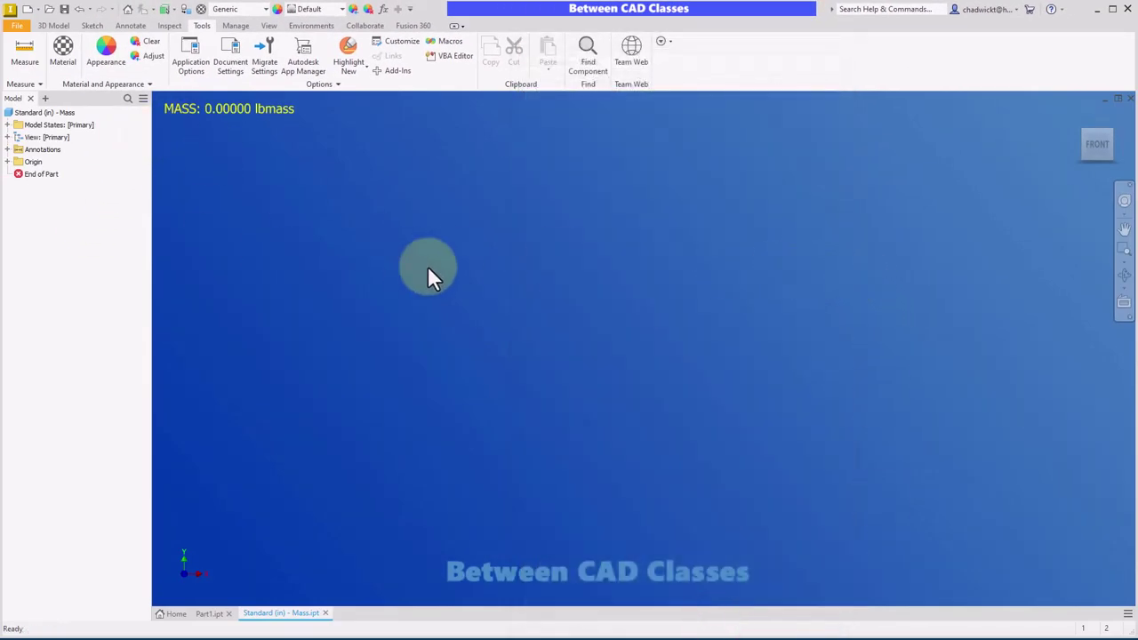
pyautogui.click(1130, 99)
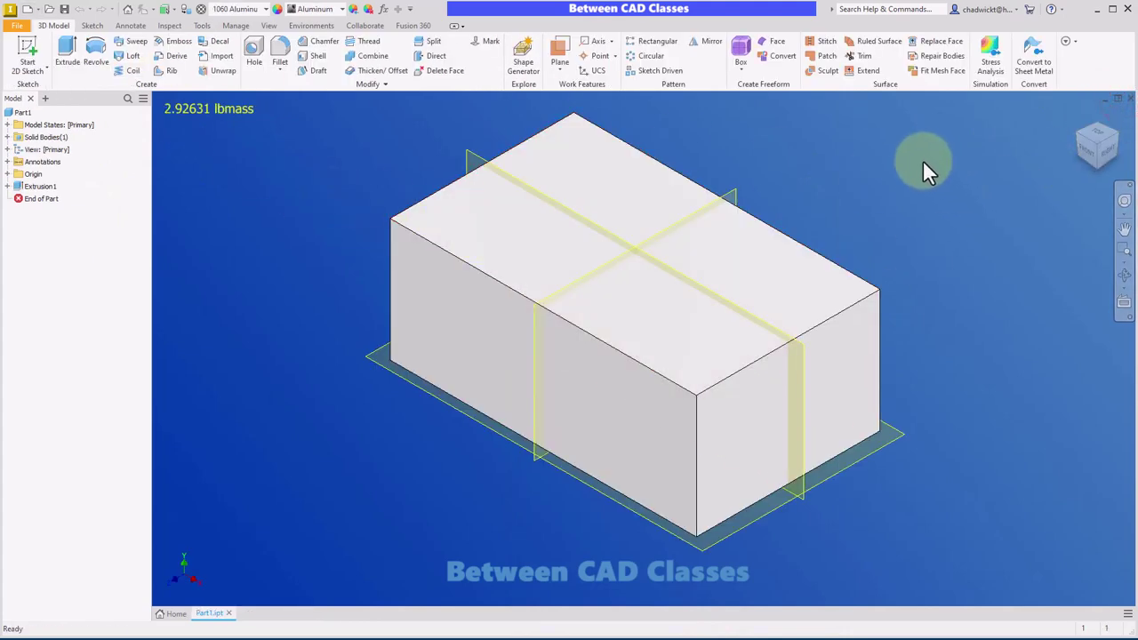
# Step: Create Part68 from the Standard (in) - Mass template with material Iron, Cast
pyautogui.click(27, 12)
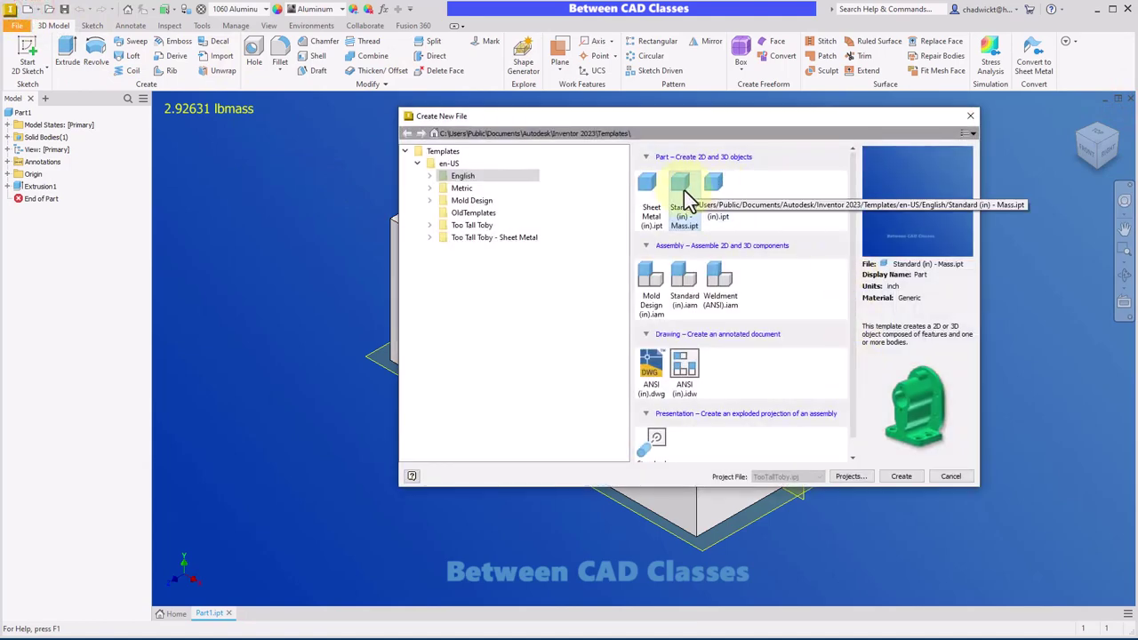
pyautogui.doubleClick(683, 191)
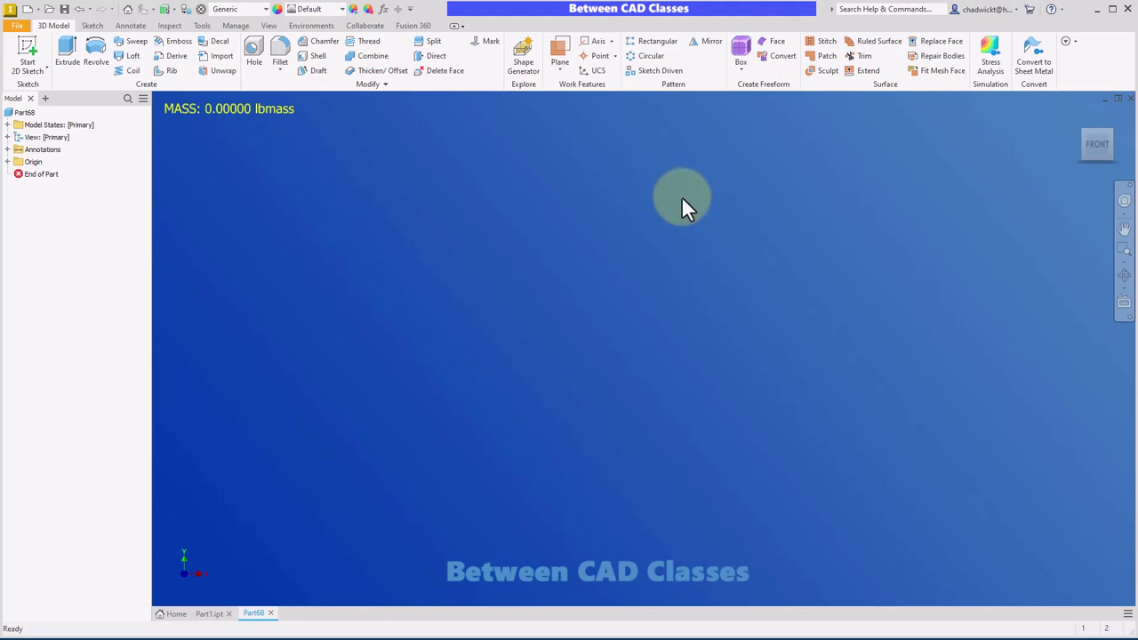
pyautogui.click(267, 10)
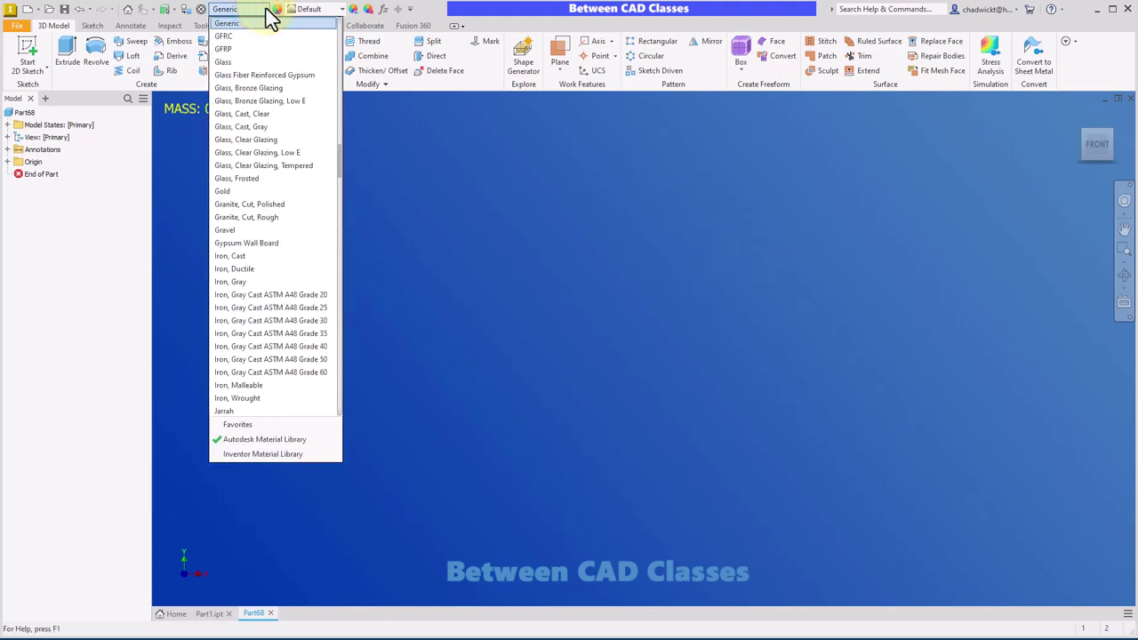
pyautogui.click(263, 257)
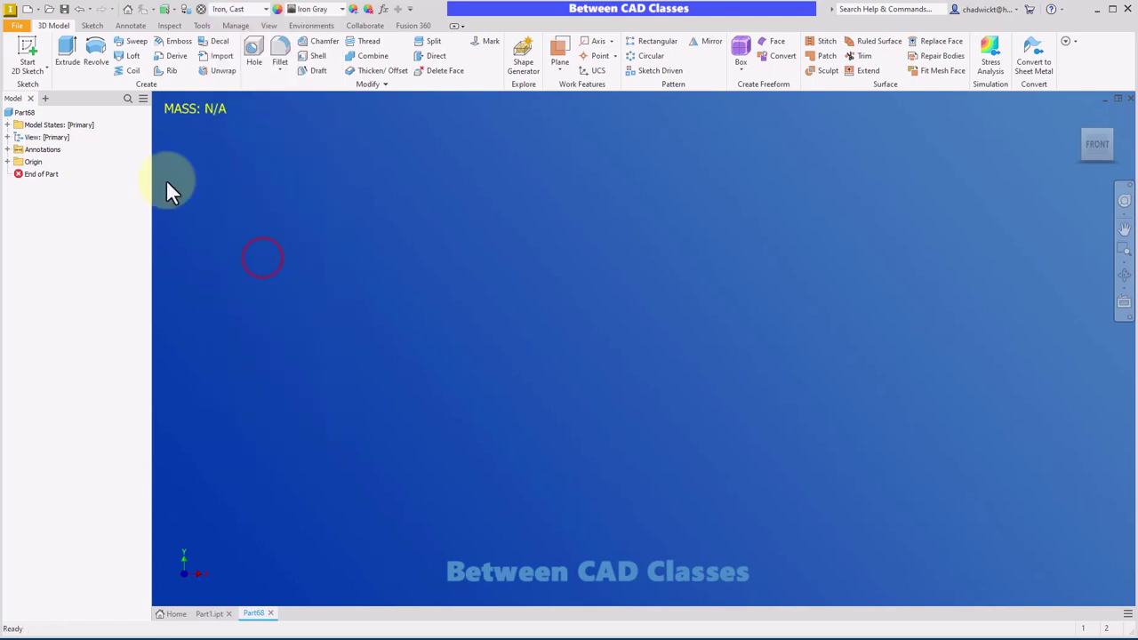
# Step: Sketch a centred rectangle at the origin on an origin plane
pyautogui.click(28, 55)
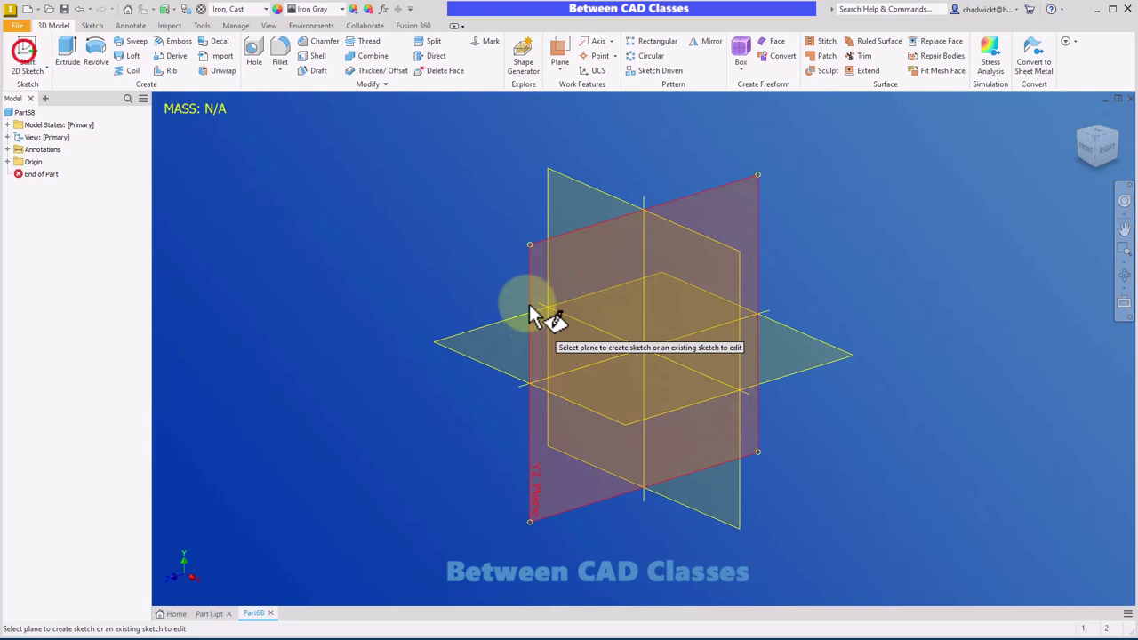
pyautogui.click(489, 347)
pyautogui.click(160, 52)
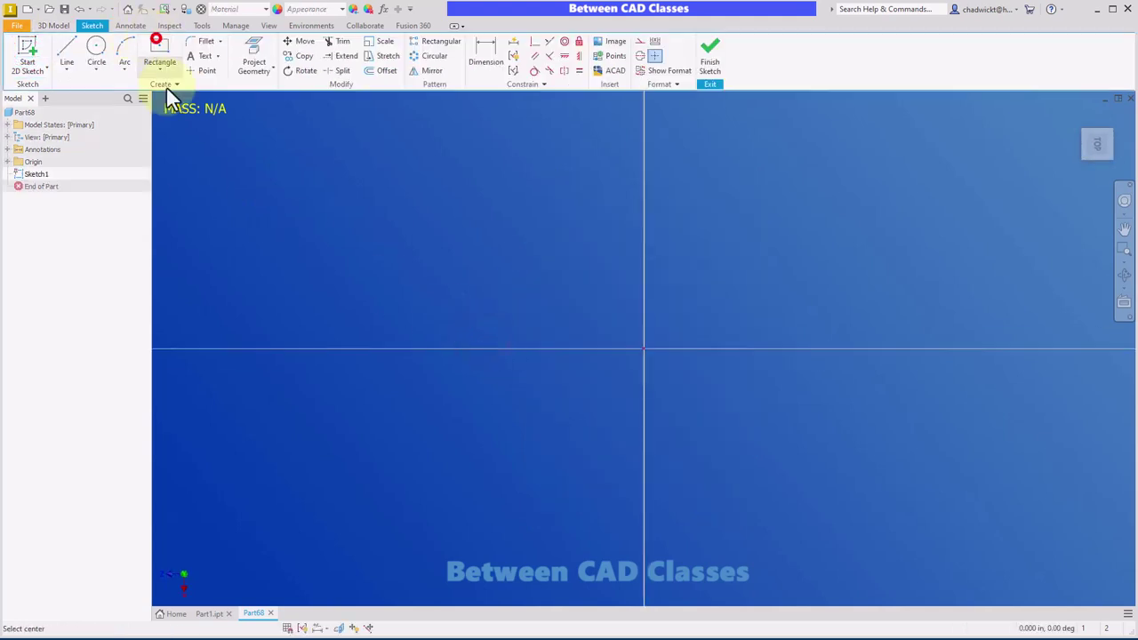
pyautogui.click(644, 348)
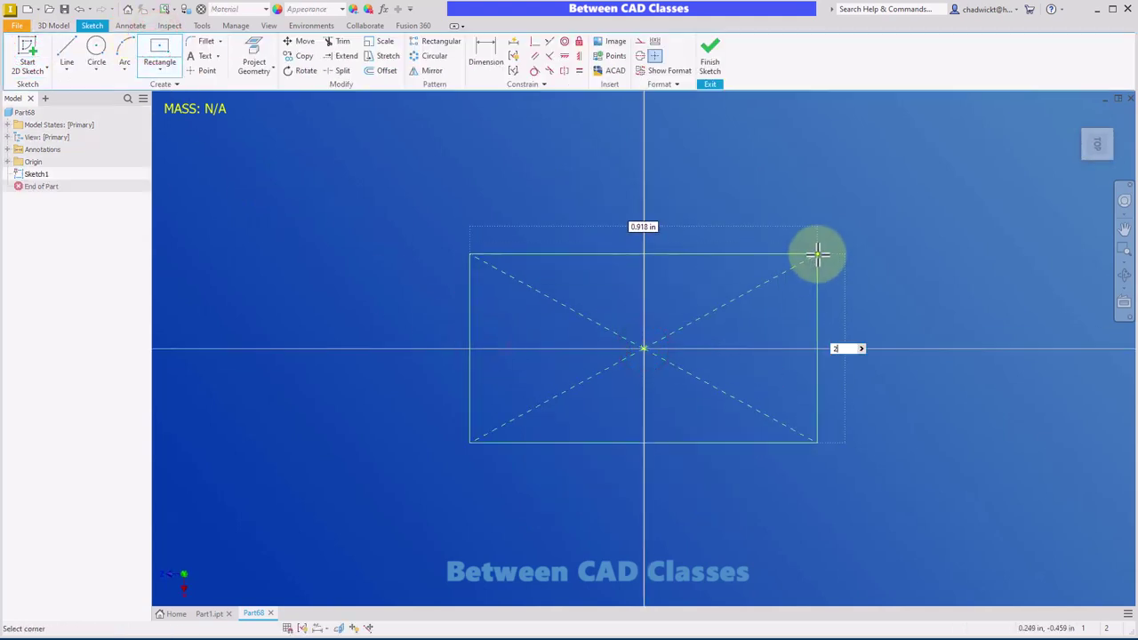
pyautogui.press('Escape')
pyautogui.scroll(-5, 827, 316)
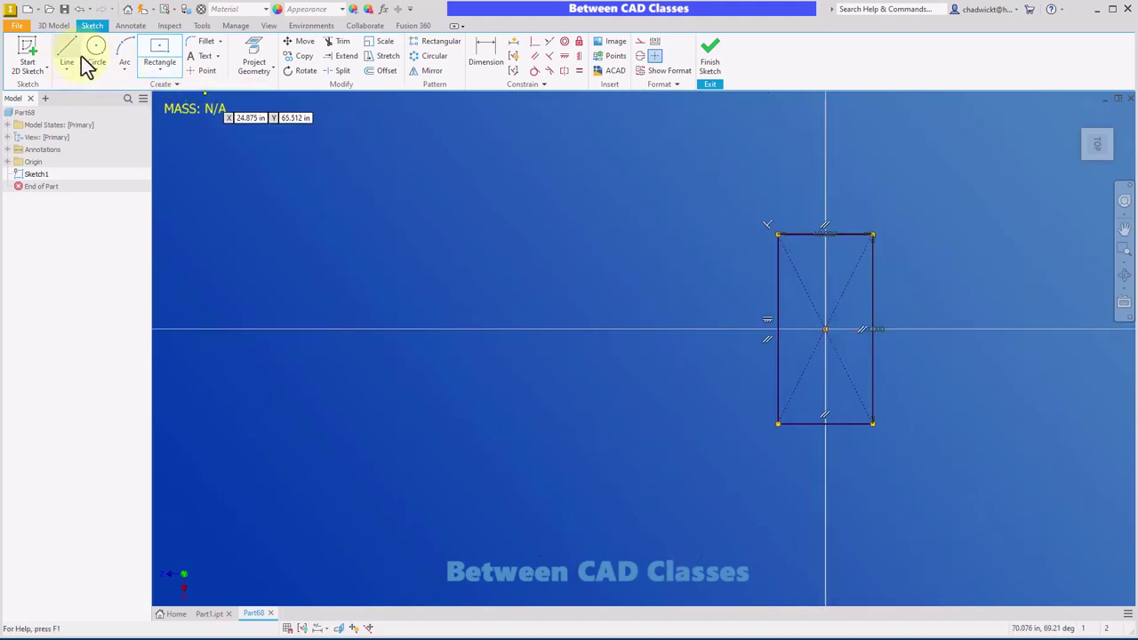
pyautogui.click(711, 55)
# Step: Extrude the rectangle with default settings into the solid block Extrusion1
pyautogui.click(69, 52)
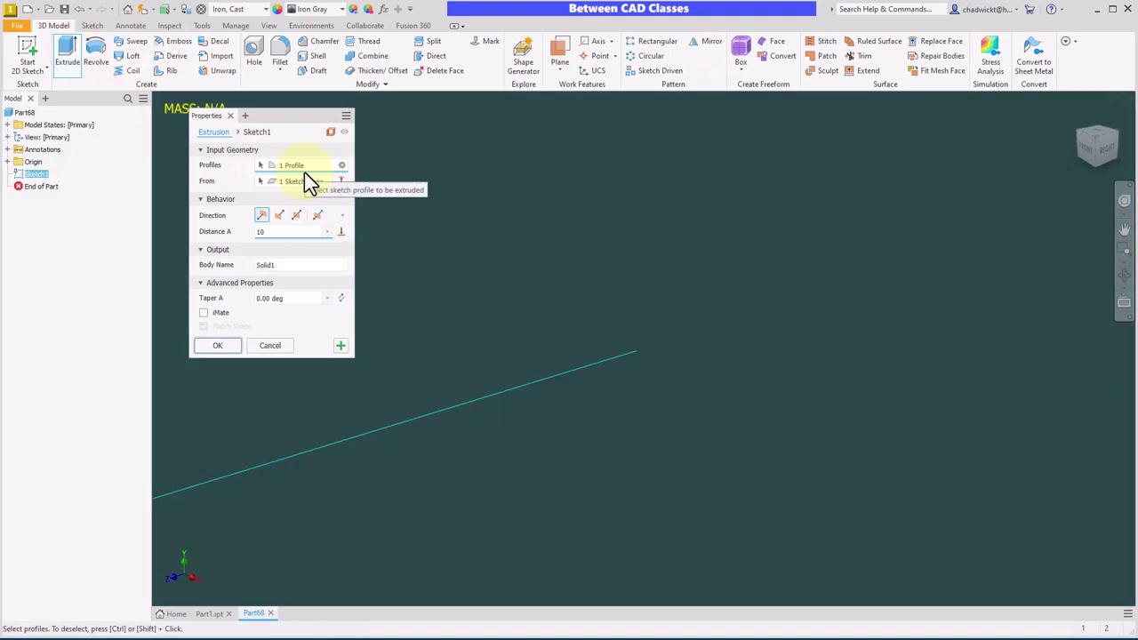
pyautogui.press('Return')
pyautogui.scroll(5, 483, 294)
pyautogui.scroll(-3, 463, 292)
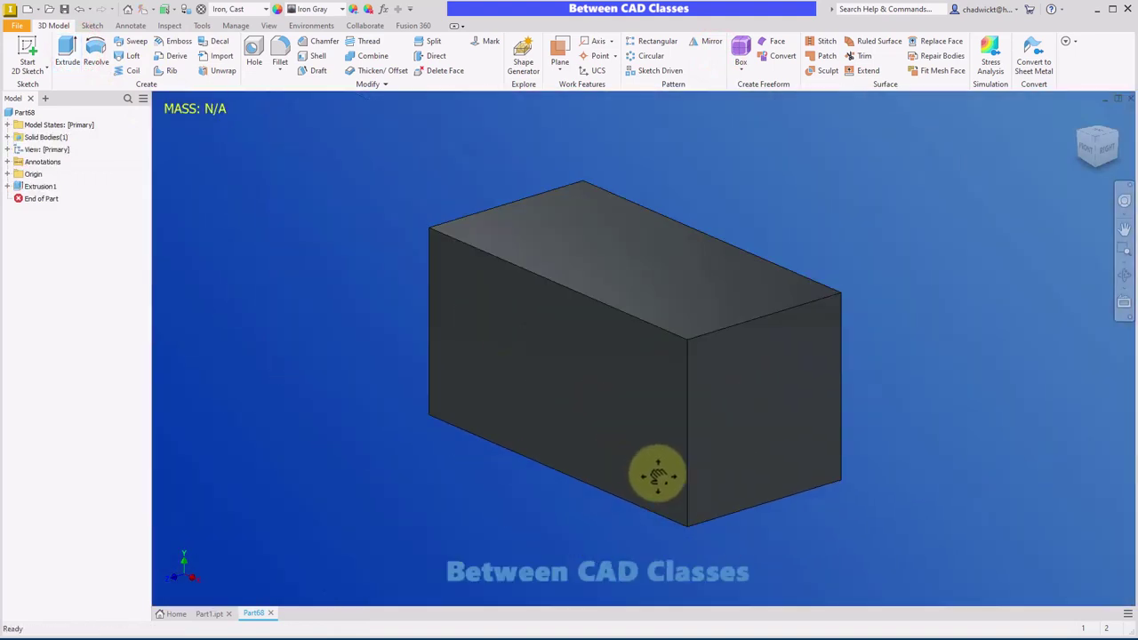
# Step: Save the new block part as Part68
pyautogui.click(225, 123)
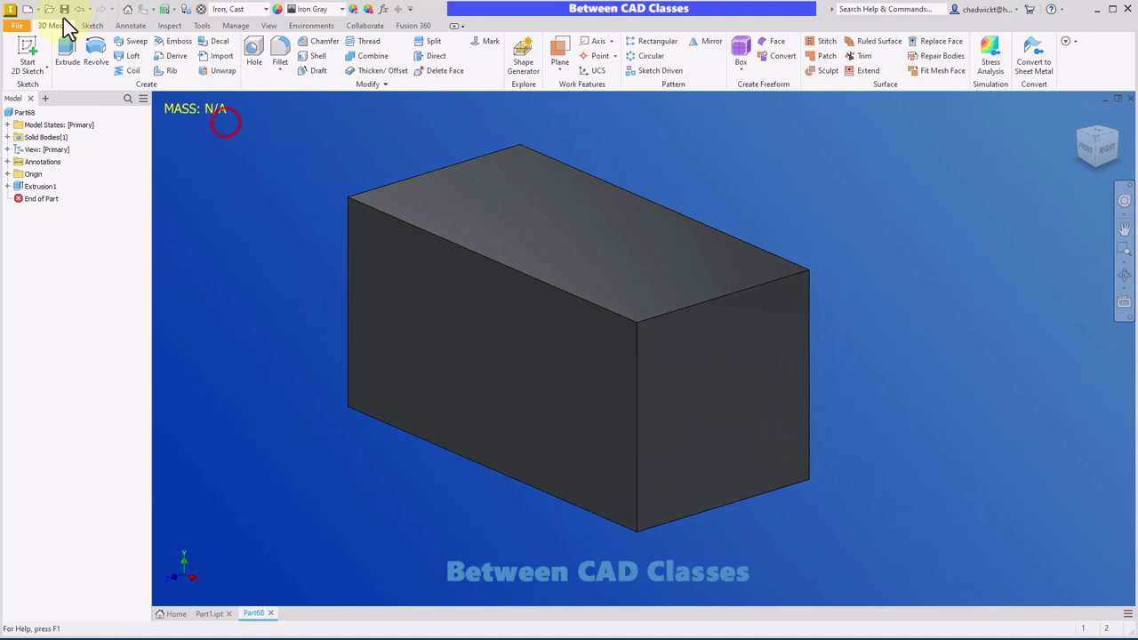
pyautogui.click(66, 10)
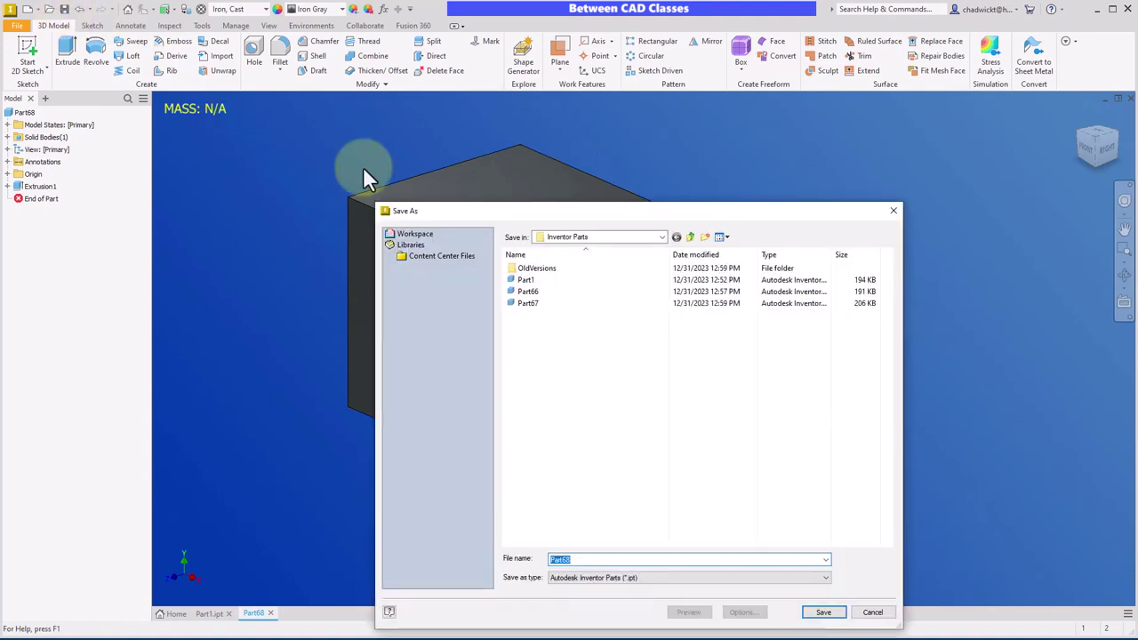
pyautogui.click(823, 611)
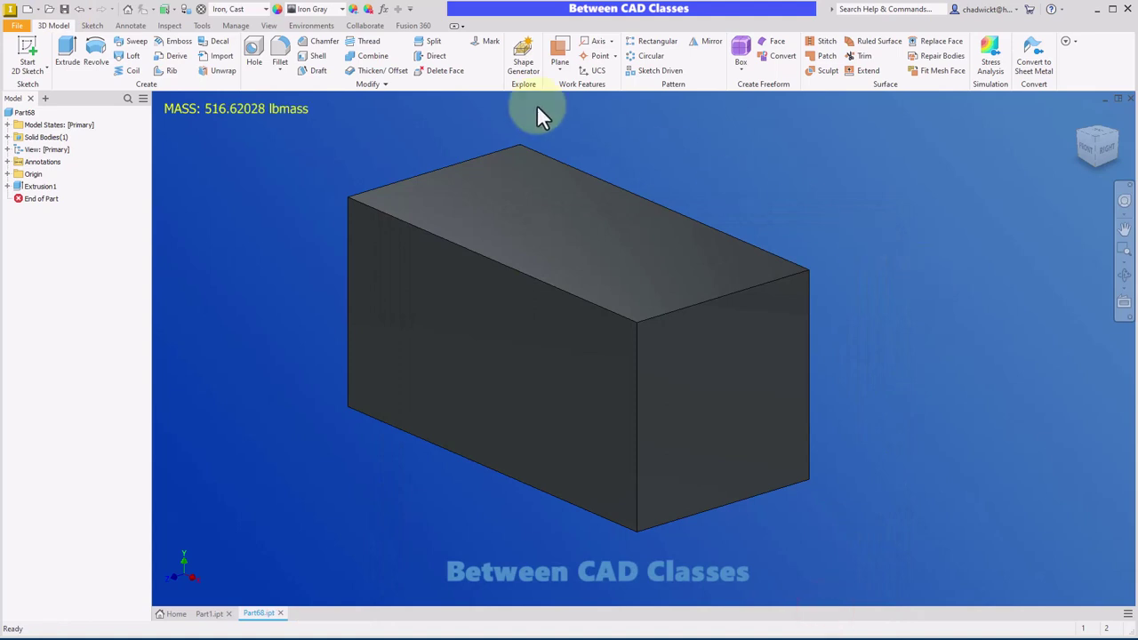
# Step: Try Iron, Malleable and Nitrogen as materials, settling on Platinum (1549.86083 lbmass)
pyautogui.click(245, 9)
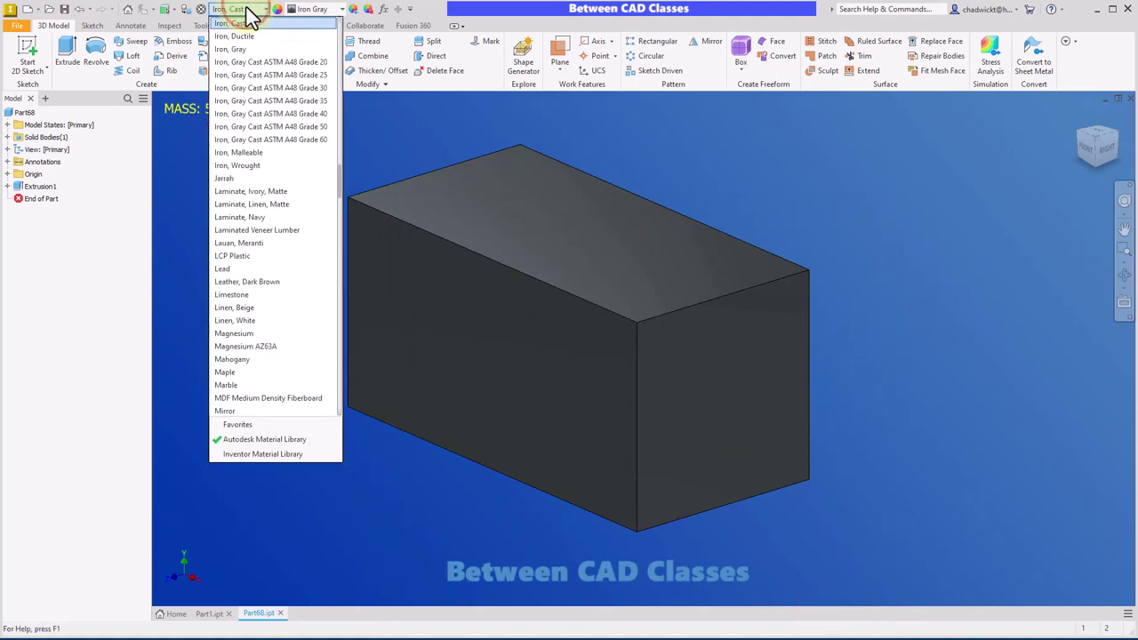
pyautogui.click(252, 152)
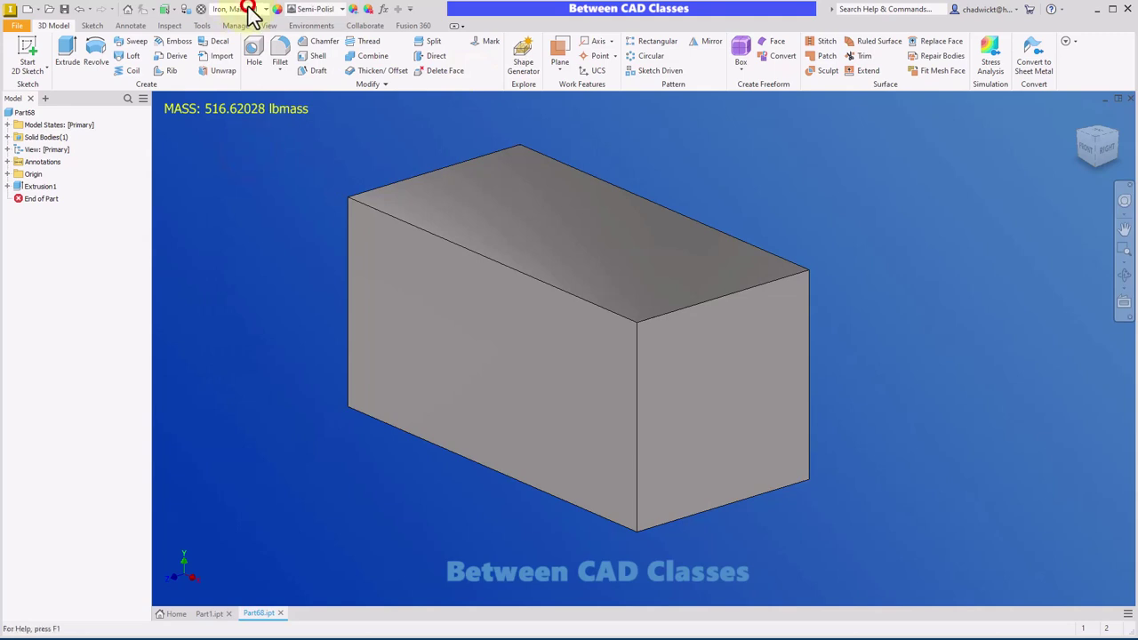
pyautogui.click(250, 9)
pyautogui.click(247, 310)
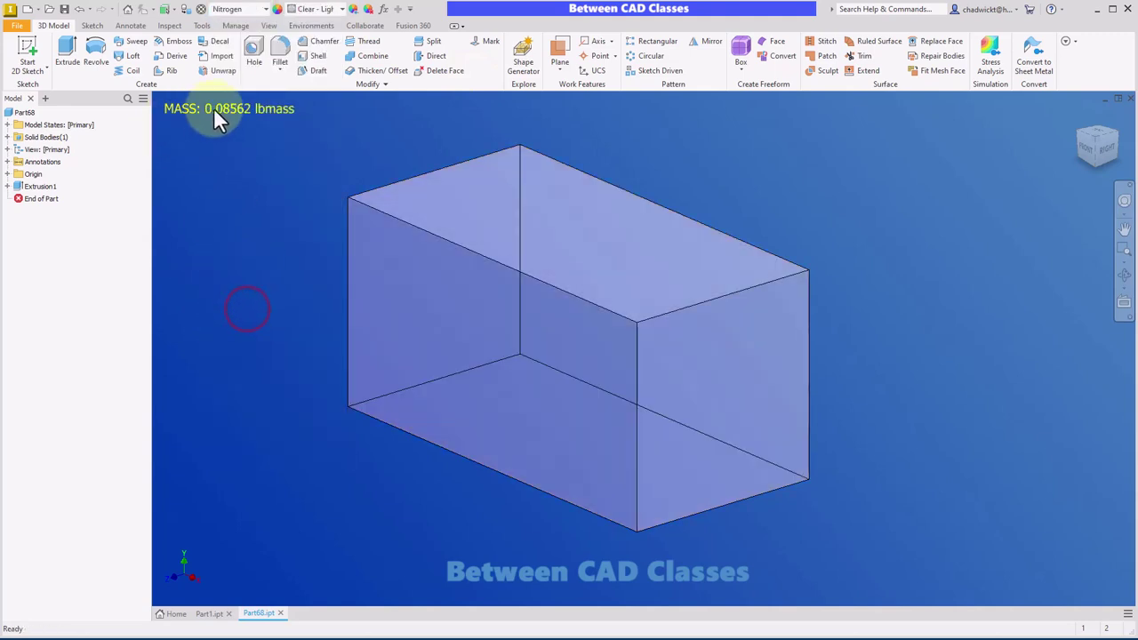
pyautogui.click(254, 9)
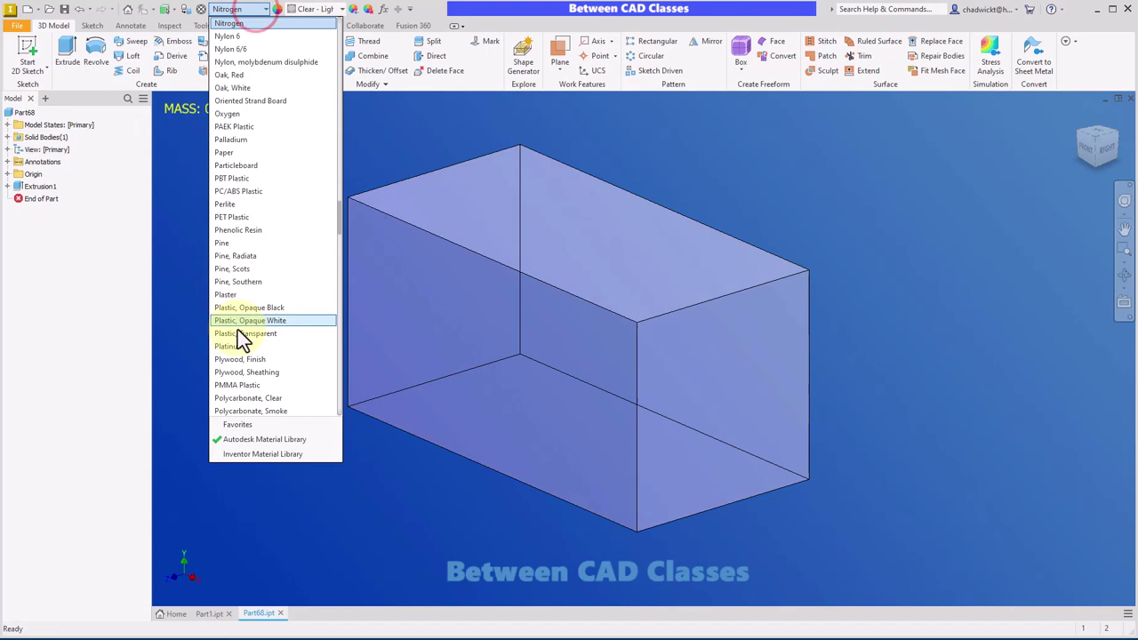
pyautogui.click(242, 345)
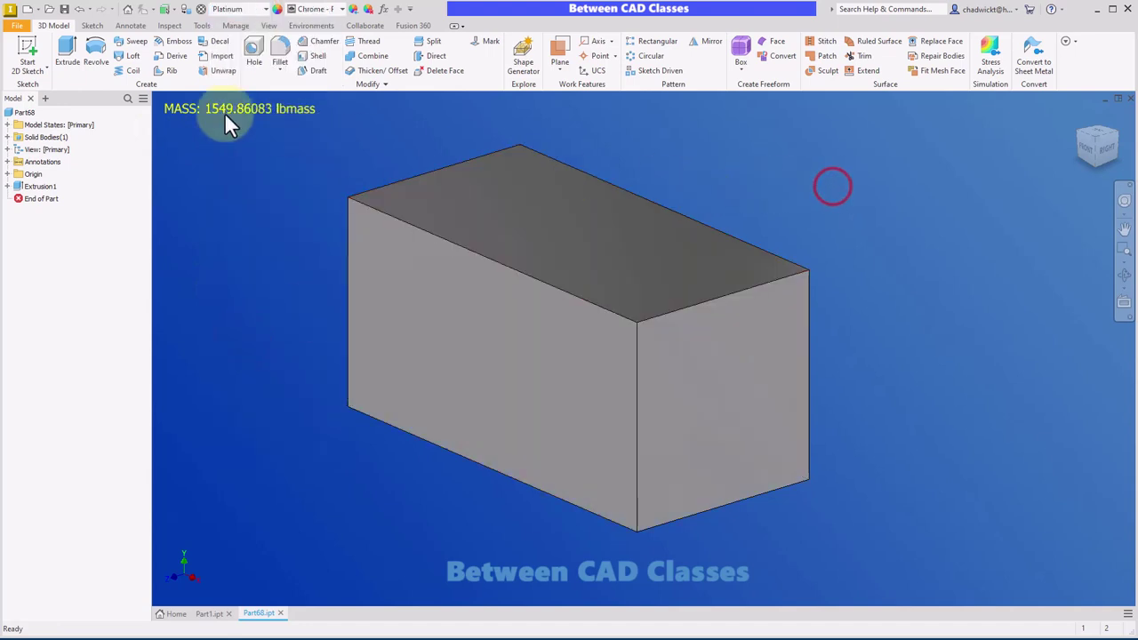
# Step: Sketch a circle on the block's front face
pyautogui.click(27, 53)
pyautogui.click(531, 347)
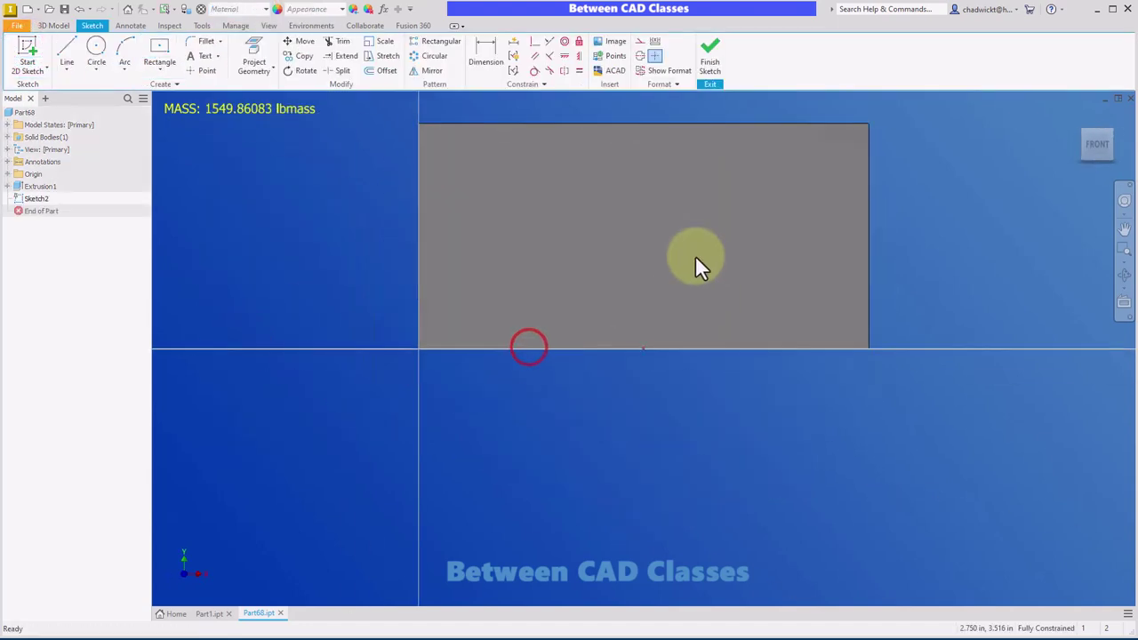
pyautogui.press('c')
pyautogui.click(645, 241)
pyautogui.click(702, 207)
# Step: Extrude the circle into a cylindrical boss and save, mass now 1774.68802 lbmass
pyautogui.press('e')
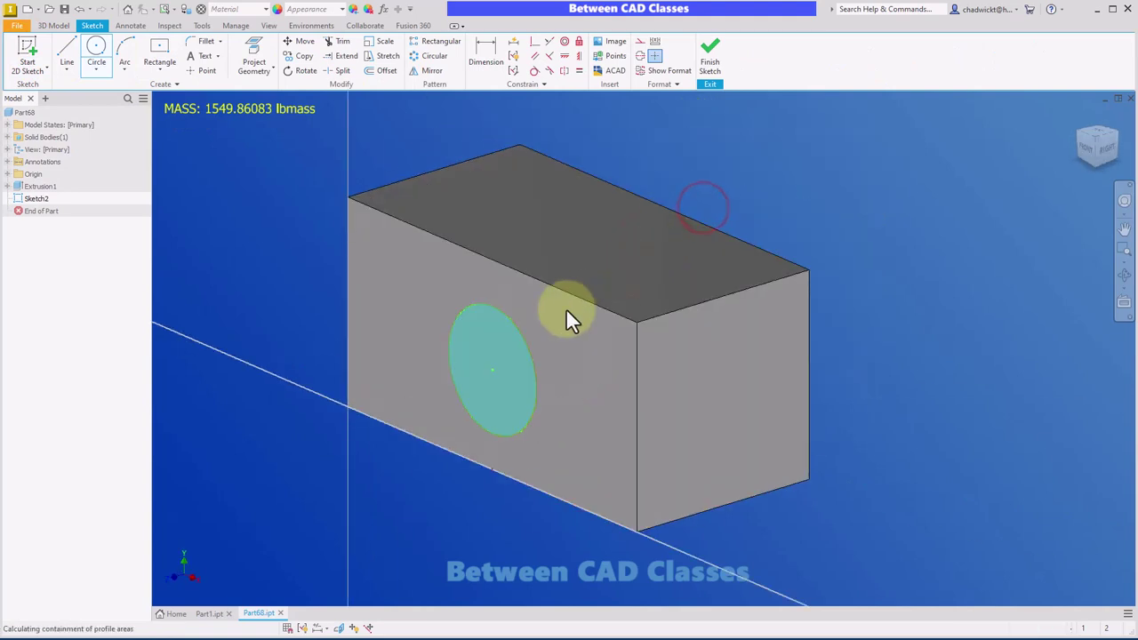
pyautogui.click(221, 348)
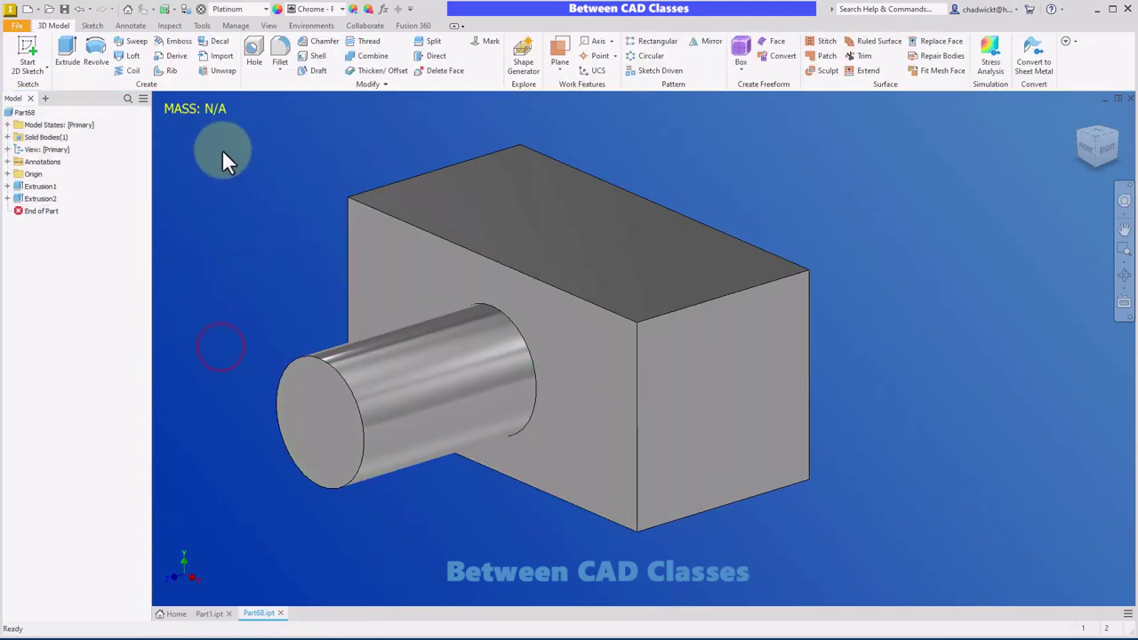
pyautogui.click(64, 9)
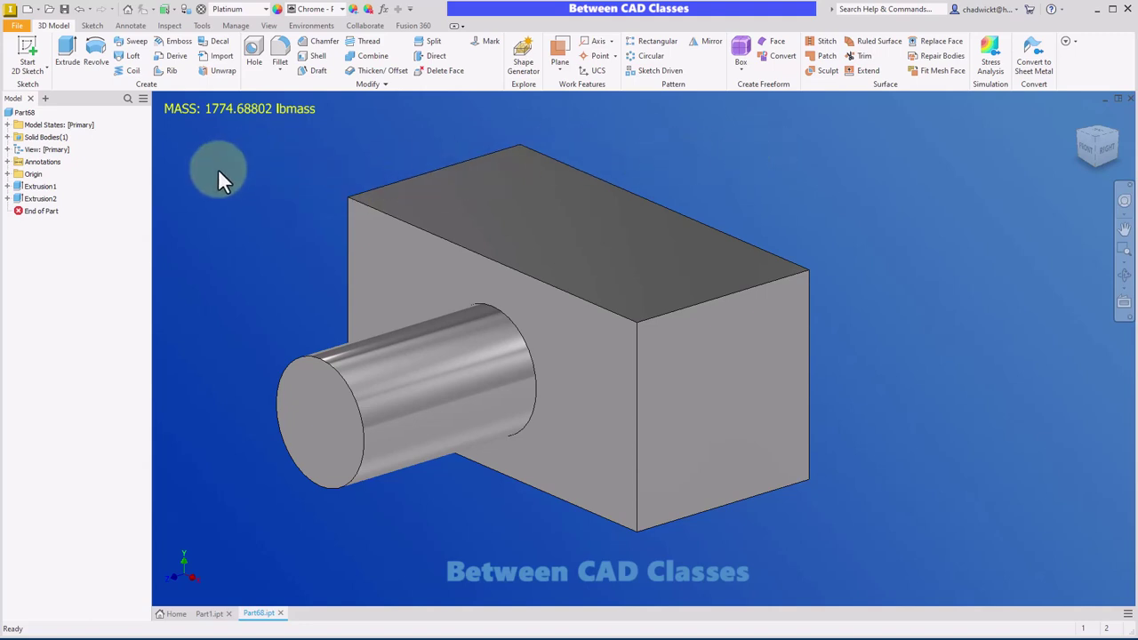
# Step: Check the Application Options' physical-property update-on-save setting, then close without changes
pyautogui.click(17, 25)
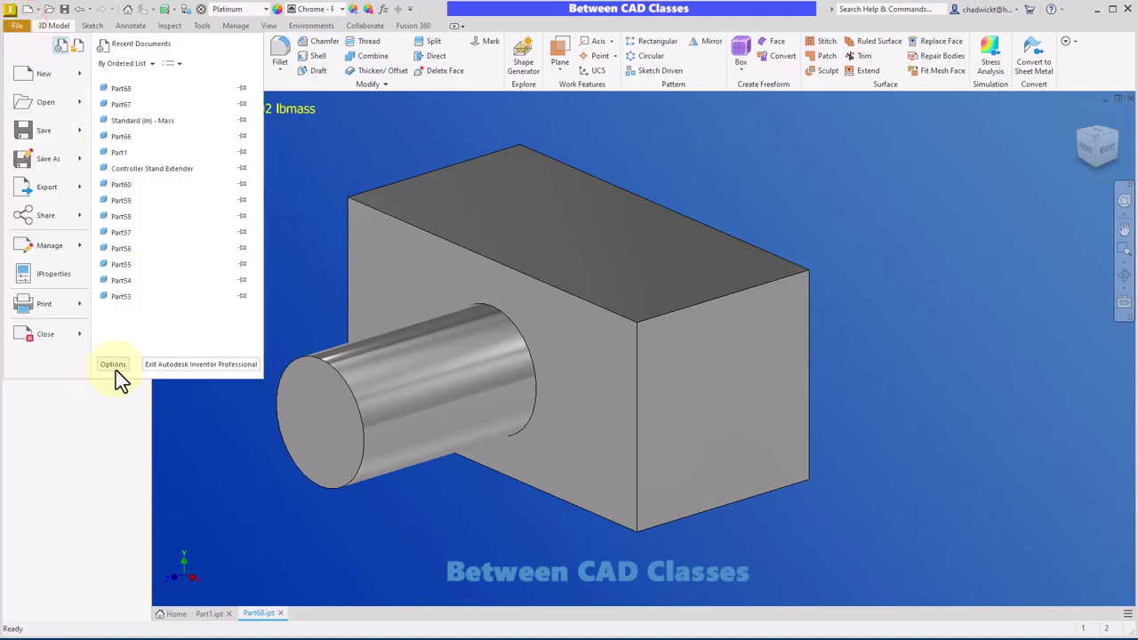
pyautogui.click(201, 25)
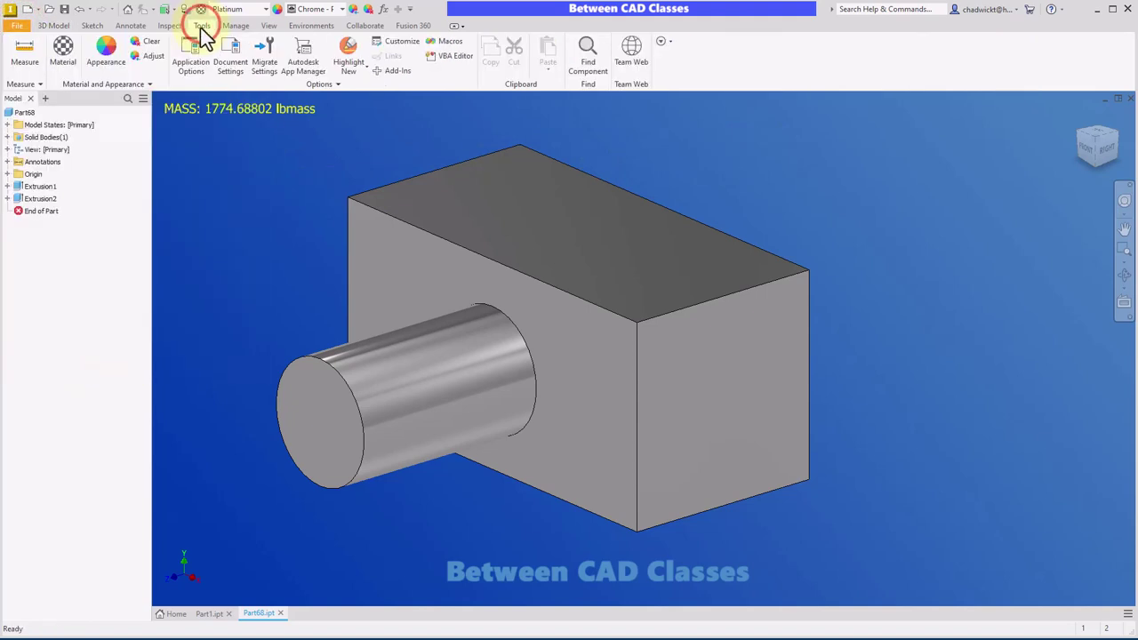
pyautogui.click(192, 61)
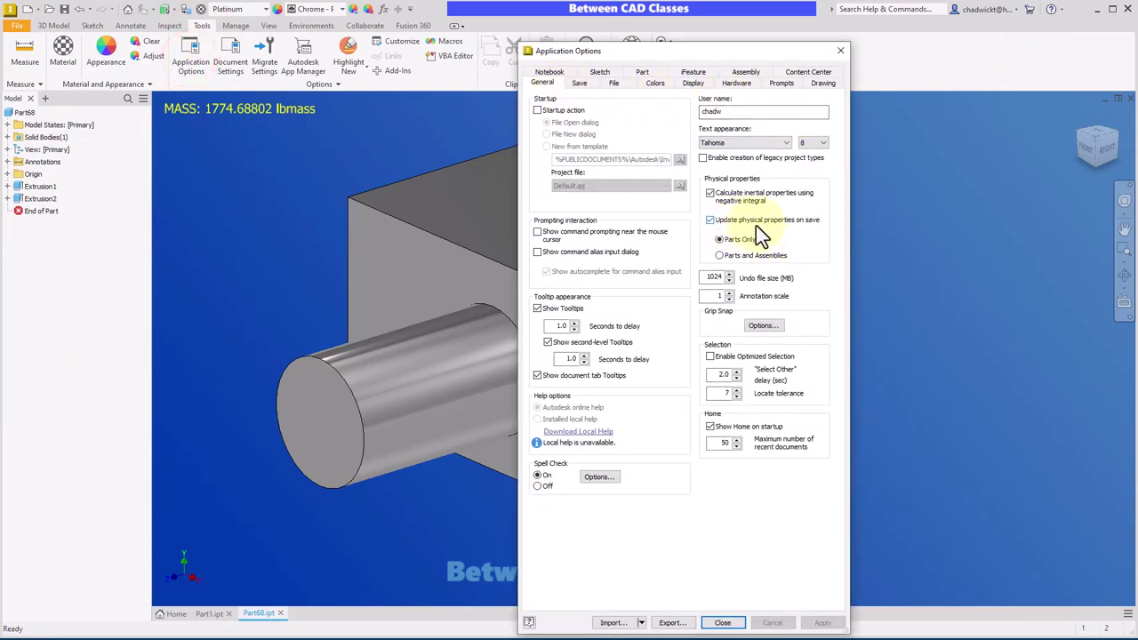
pyautogui.click(724, 622)
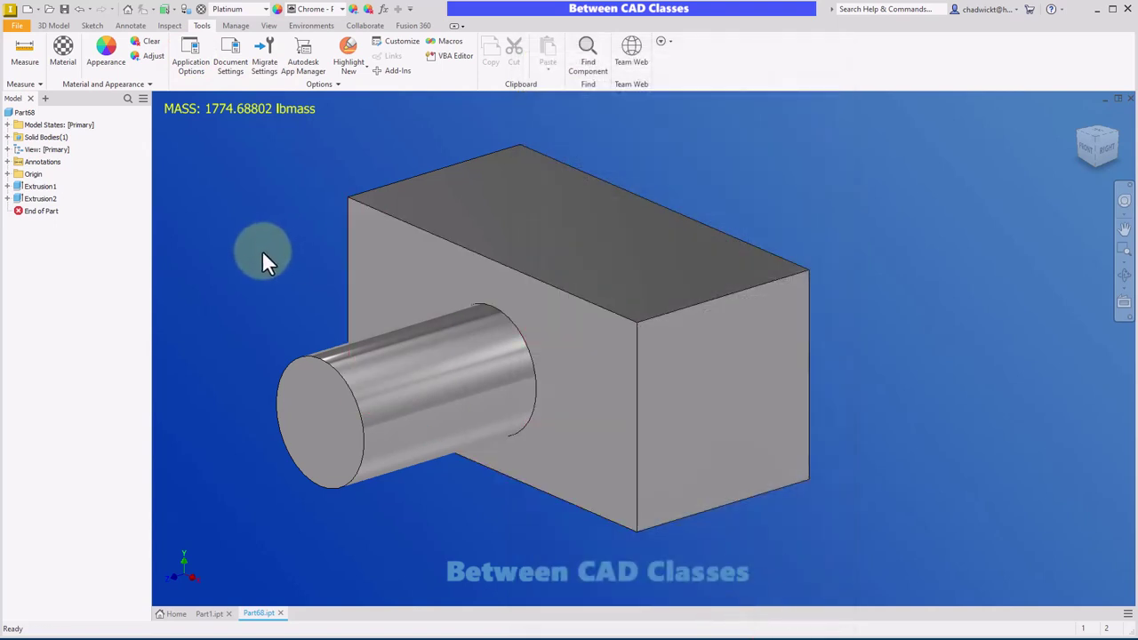
# Step: Start a lower-right general note with the Physical Properties - Model VOLUME property inserted
pyautogui.click(131, 25)
pyautogui.click(276, 55)
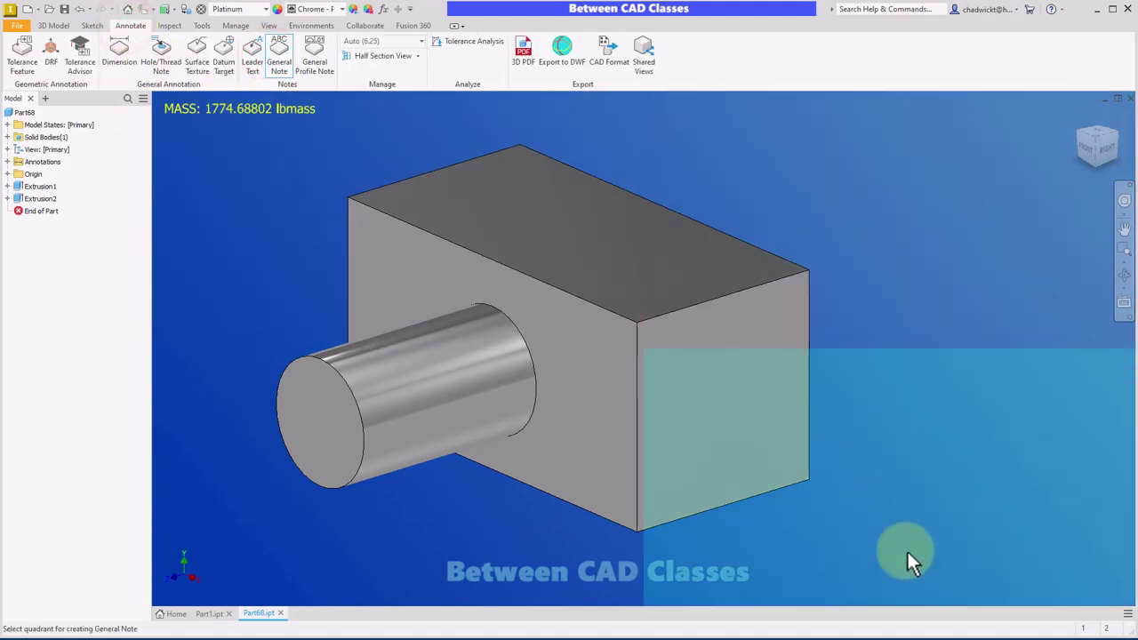
pyautogui.click(906, 552)
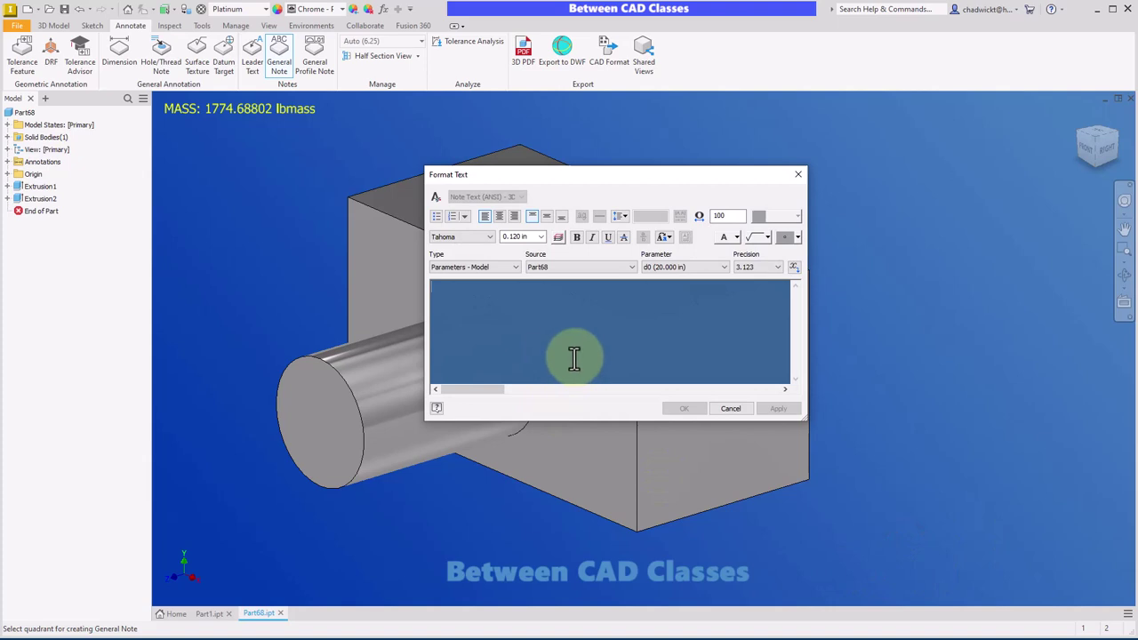
pyautogui.click(513, 267)
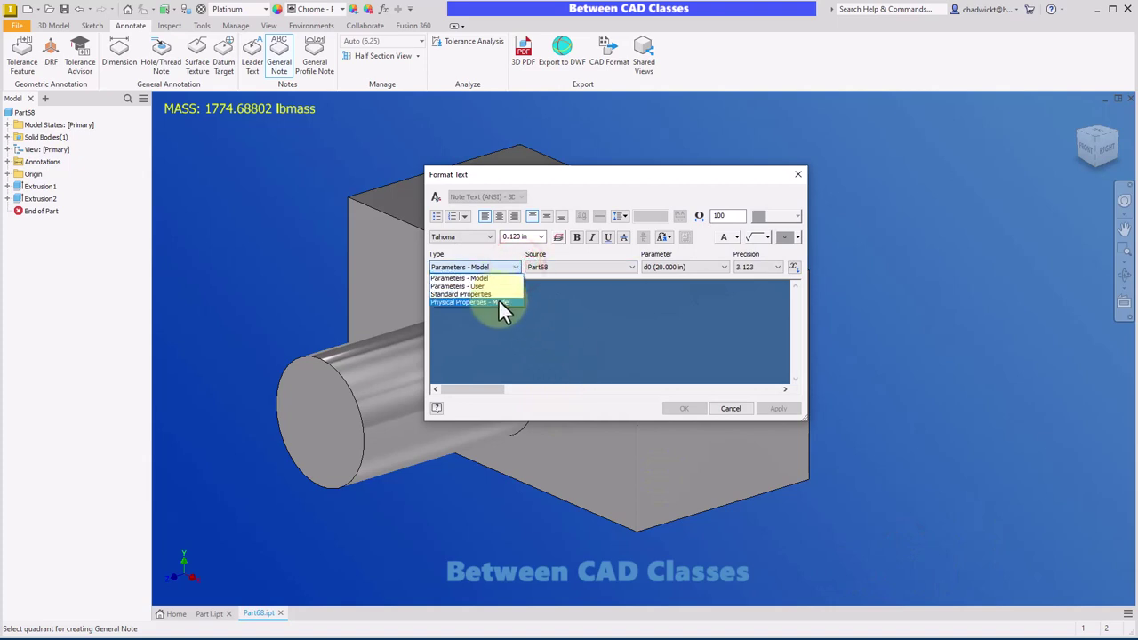
pyautogui.click(498, 302)
pyautogui.click(693, 268)
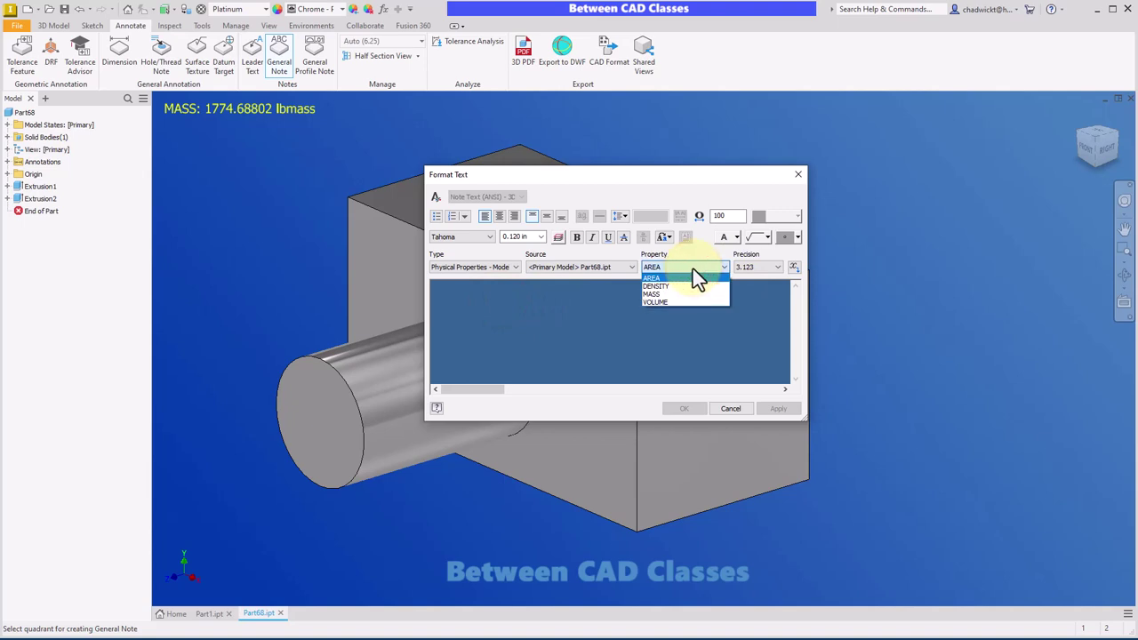
pyautogui.click(673, 302)
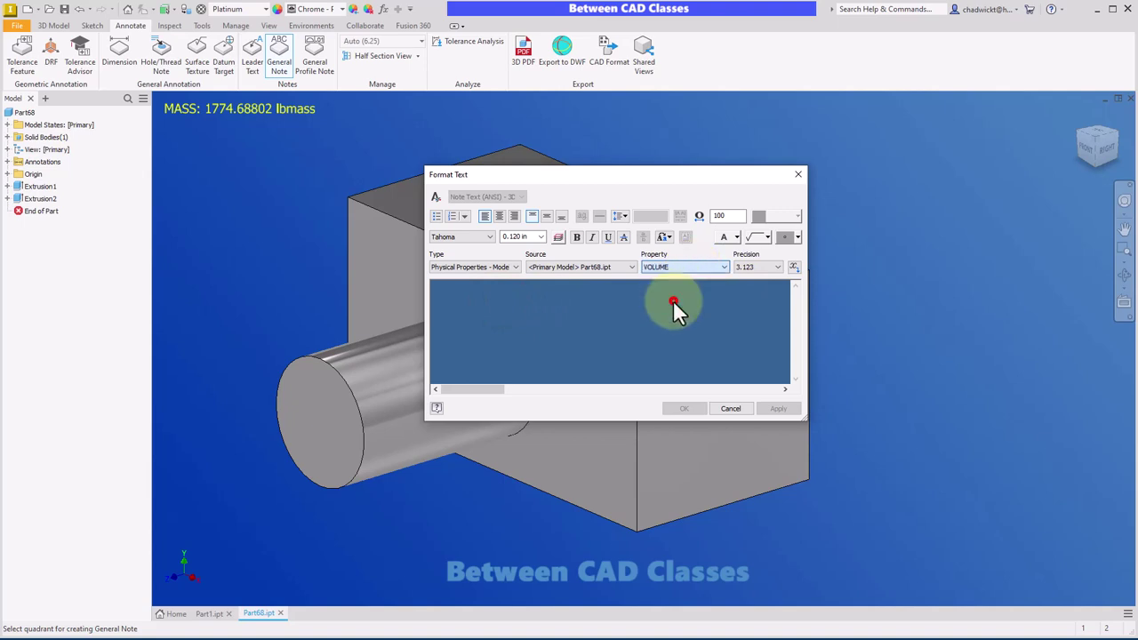
pyautogui.click(794, 267)
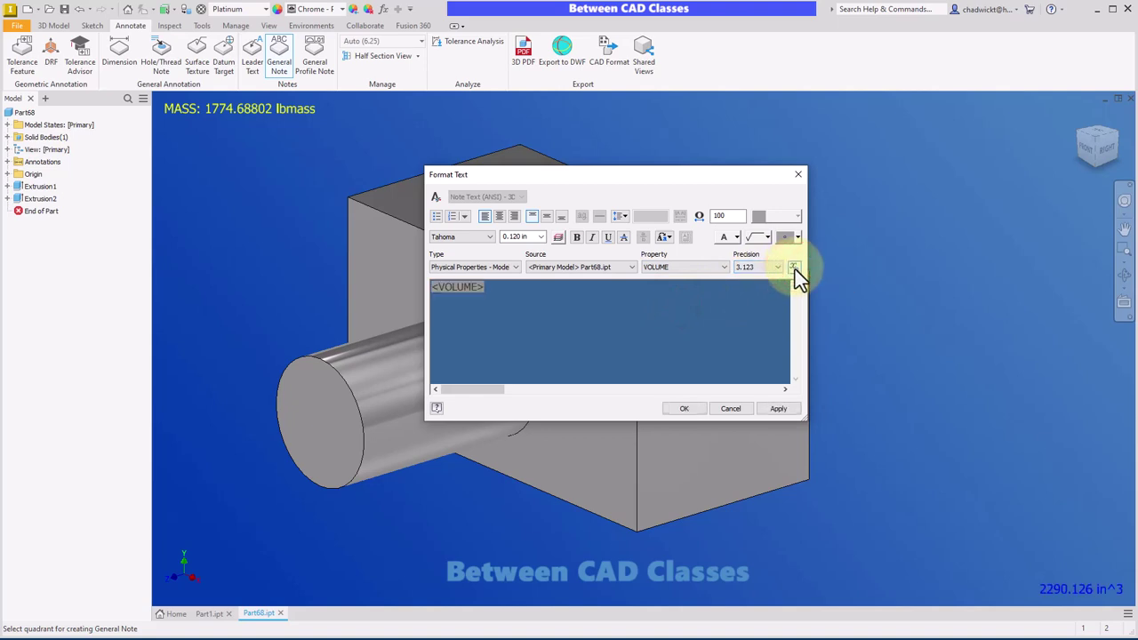
# Step: Colour the <VOLUME> note text yellow and create the note showing 2290.126 in^3
pyautogui.moveTo(514, 287); pyautogui.dragTo(434, 289)
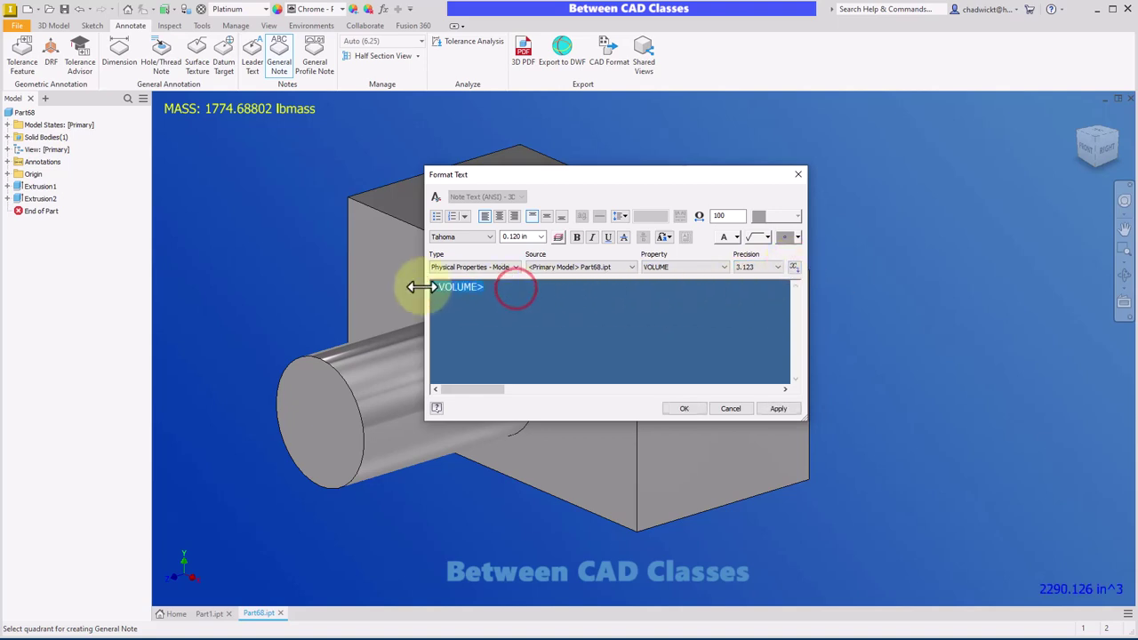
pyautogui.click(558, 236)
pyautogui.click(574, 251)
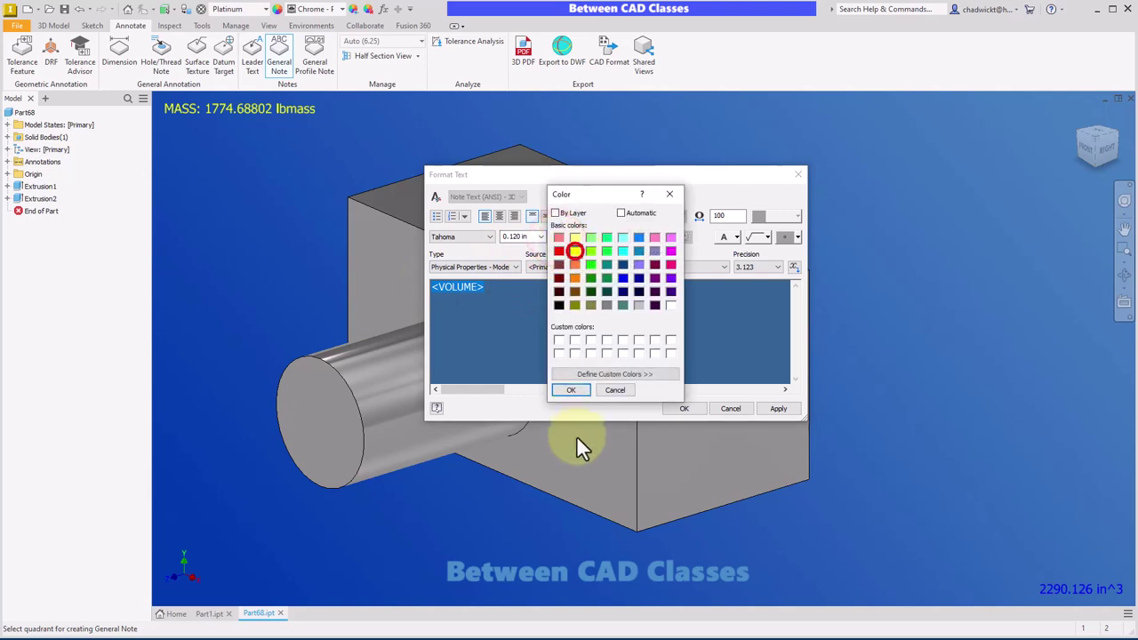
pyautogui.click(576, 389)
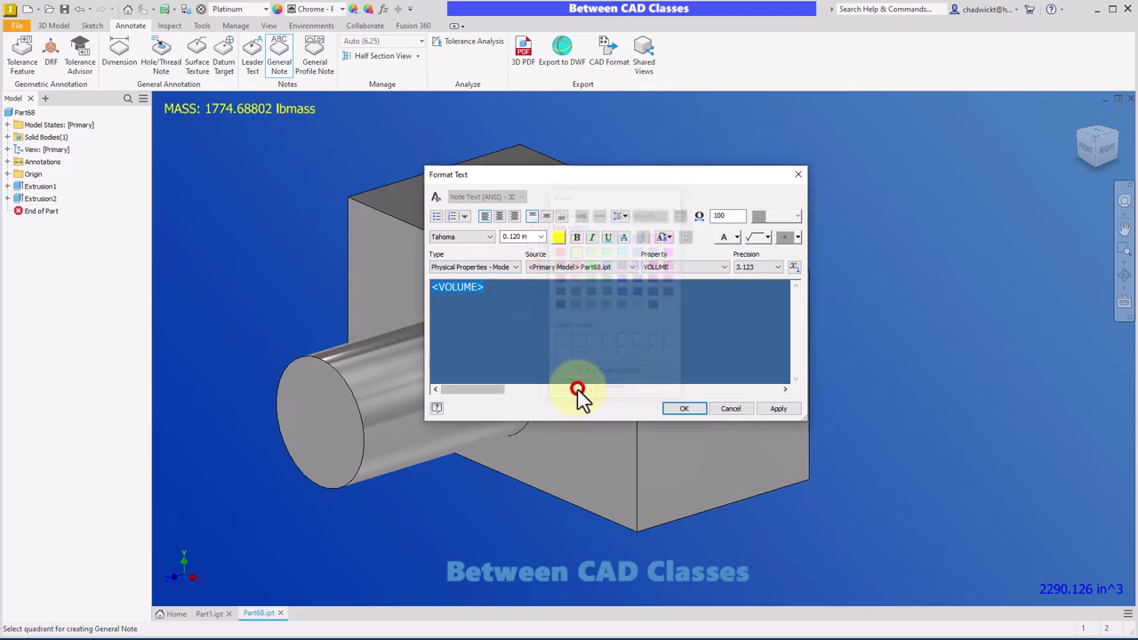
pyautogui.click(688, 408)
pyautogui.click(948, 424)
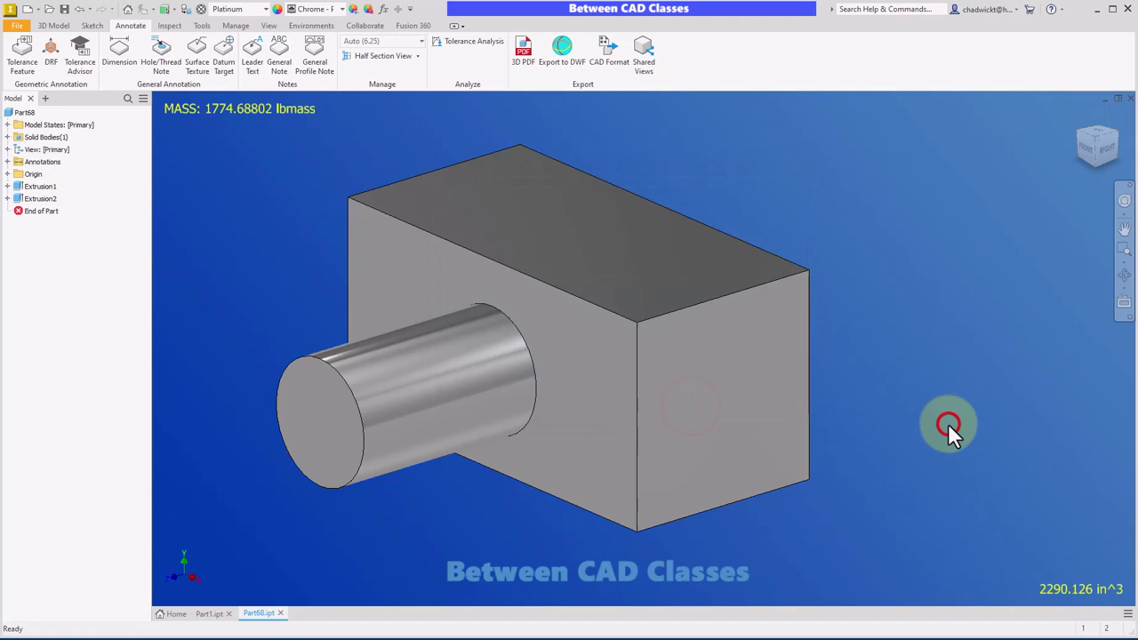